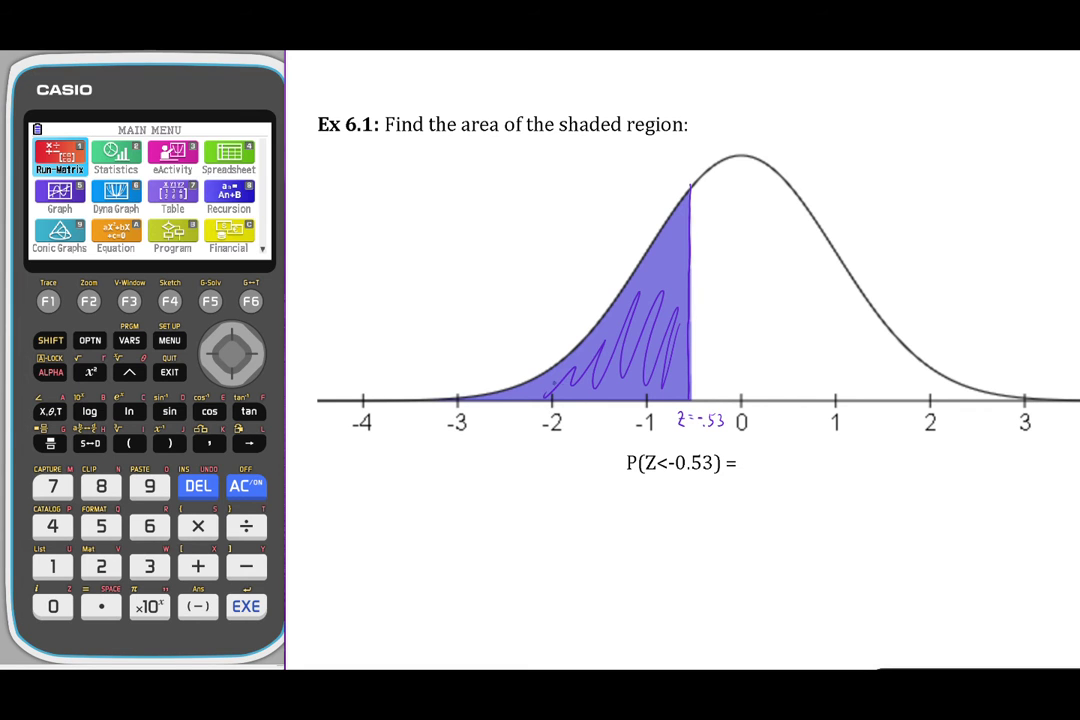
Extend the arrow through the shaded left tail and mark −∞ and →∞ at the two ends of the z-axis
left_click_drag(565, 382, 518, 400)
mouse_move(314, 368)
left_mouse_down()
mouse_move(364, 365)
mouse_move(324, 389)
mouse_move(334, 393)
left_mouse_up()
left_click_drag(1026, 379, 1060, 378)
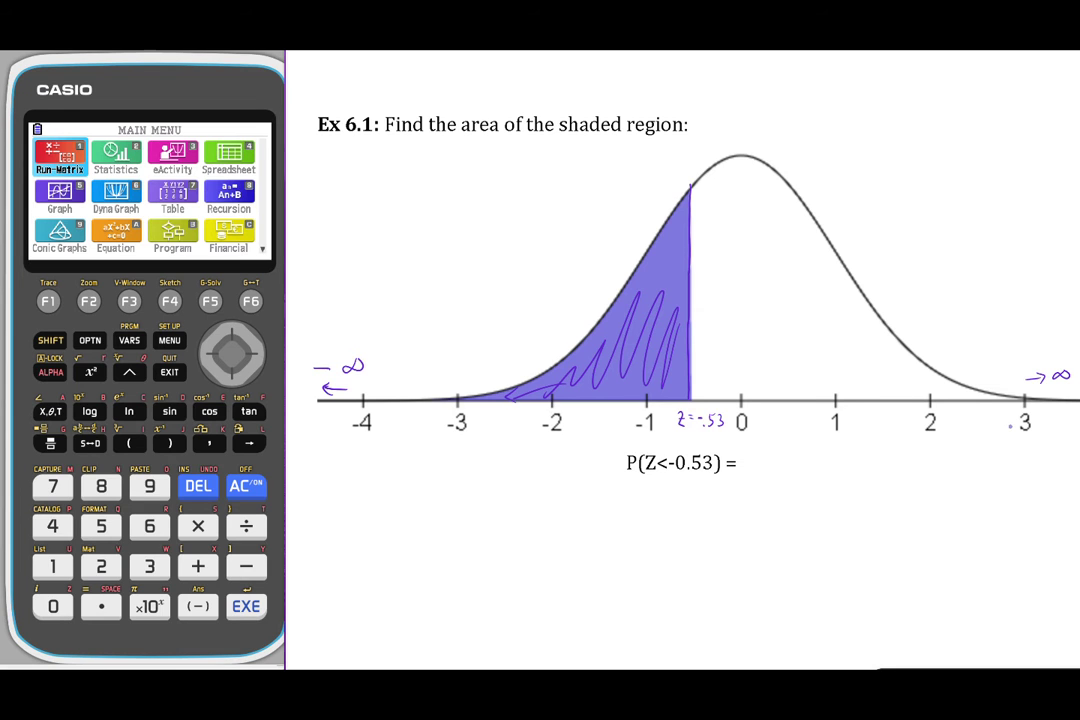
Handwrite the label "Lower:" above the −∞ mark and "upper: -.53" above the shaded region's boundary
mouse_move(309, 276)
left_mouse_down()
mouse_move(320, 299)
mouse_move(368, 284)
left_mouse_up()
mouse_move(639, 165)
left_mouse_down()
mouse_move(656, 182)
mouse_move(682, 155)
mouse_move(715, 158)
left_mouse_up()
left_click(713, 161)
left_click_drag(718, 146, 725, 155)
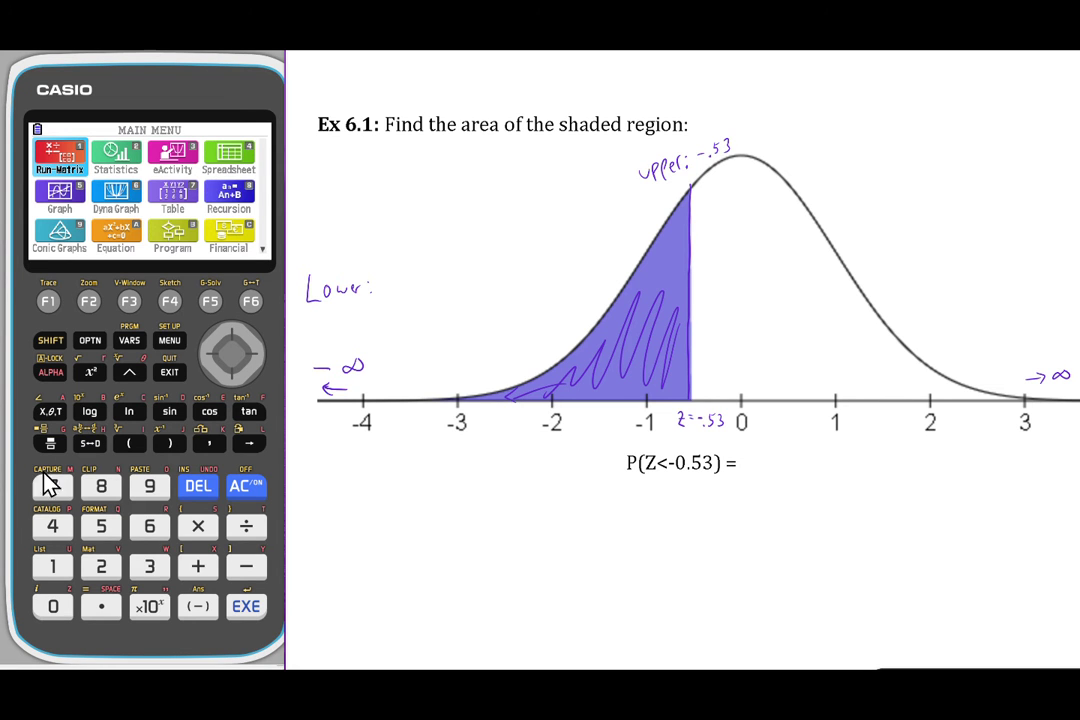
left_click(59, 563)
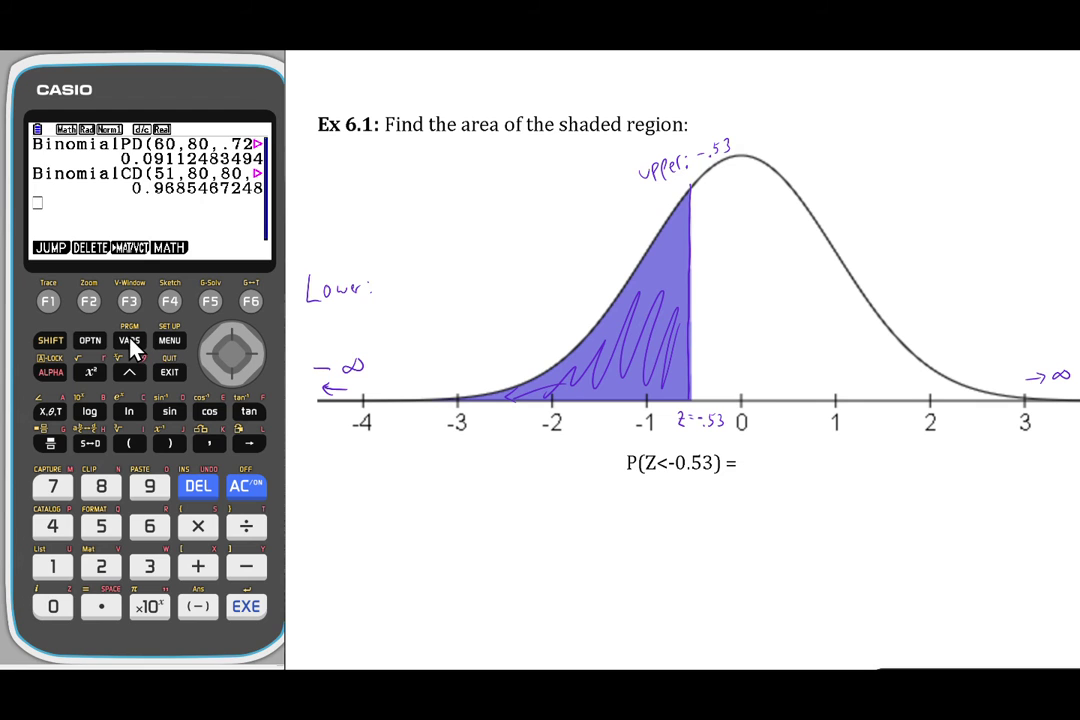
left_click(47, 340)
left_click(50, 341)
left_click(130, 341)
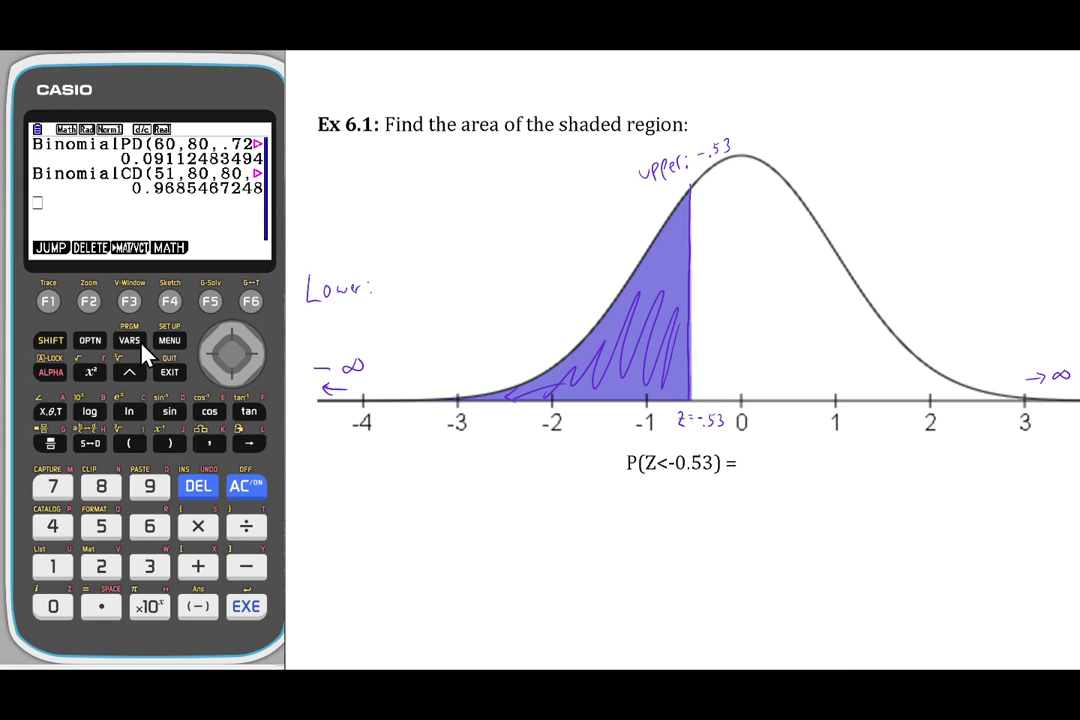
left_click(95, 343)
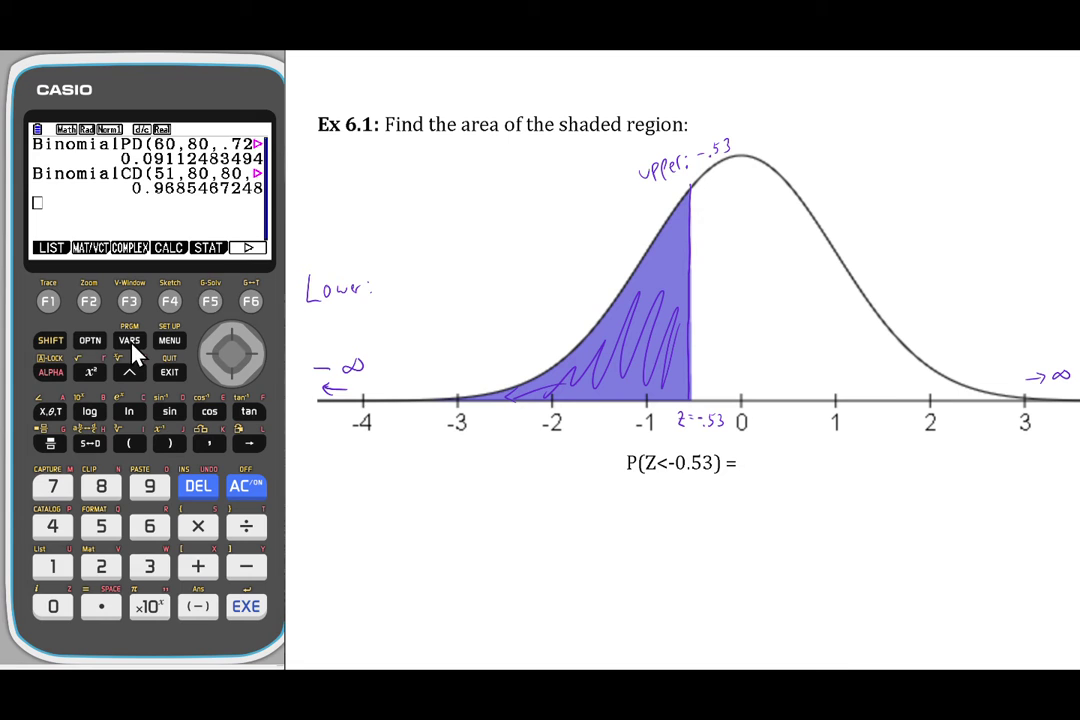
left_click(210, 303)
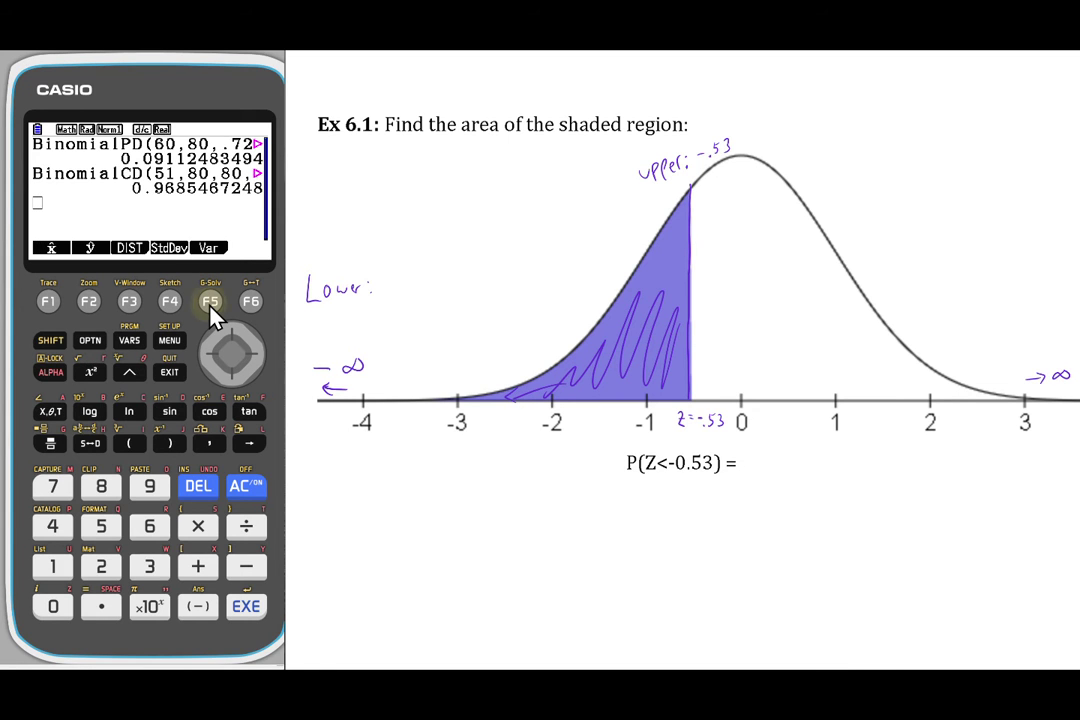
left_click(130, 303)
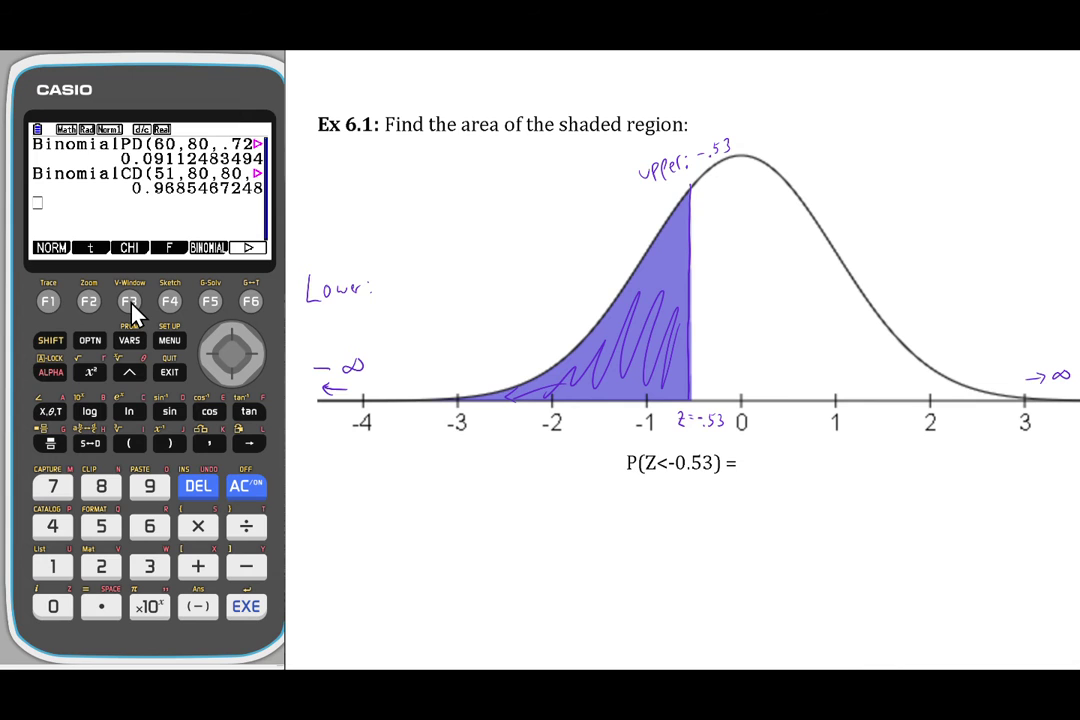
left_click(48, 304)
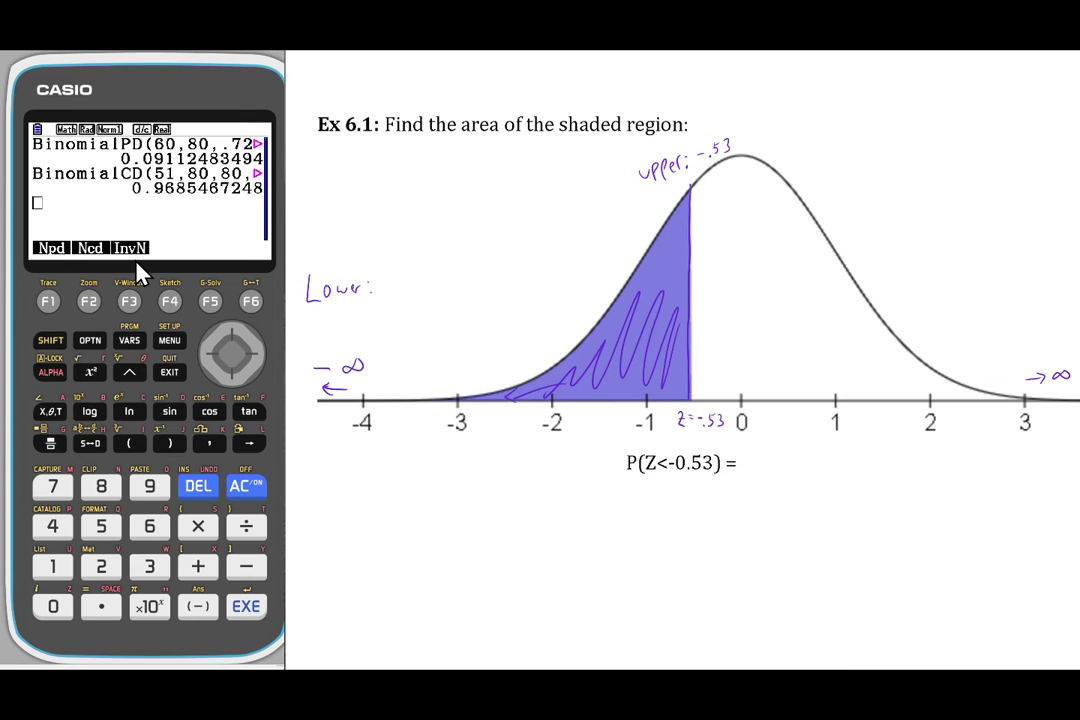
left_click(93, 304)
left_click(205, 487)
left_click(171, 347)
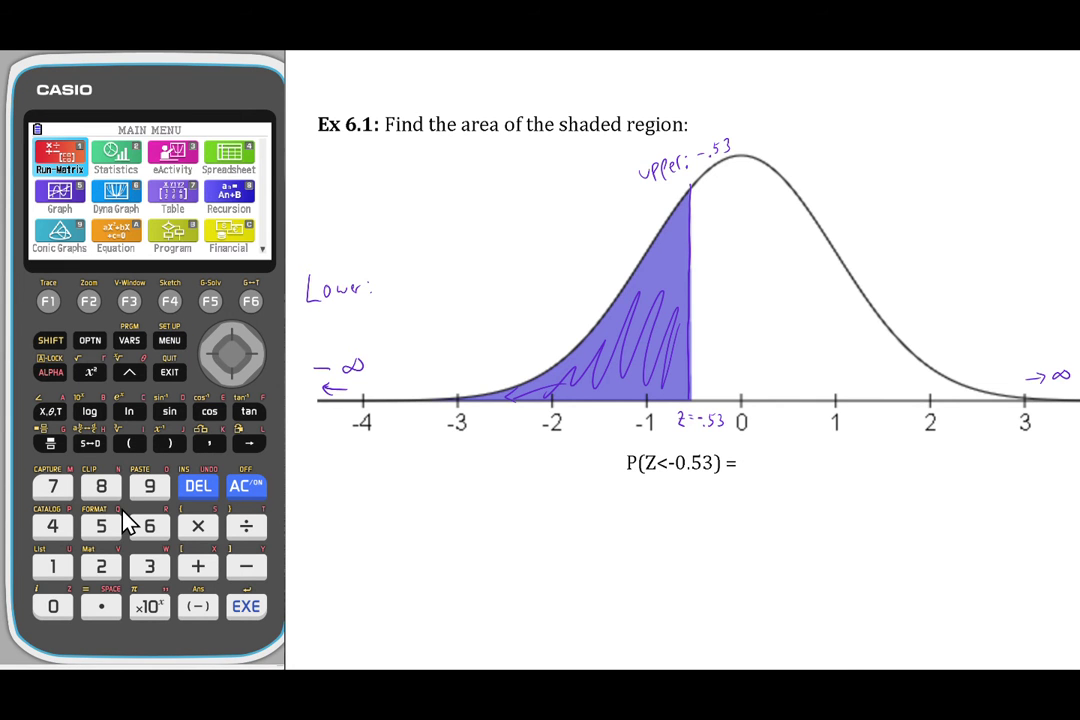
Open the Normal C.D calculation in the calculator's Statistics application
left_click(100, 574)
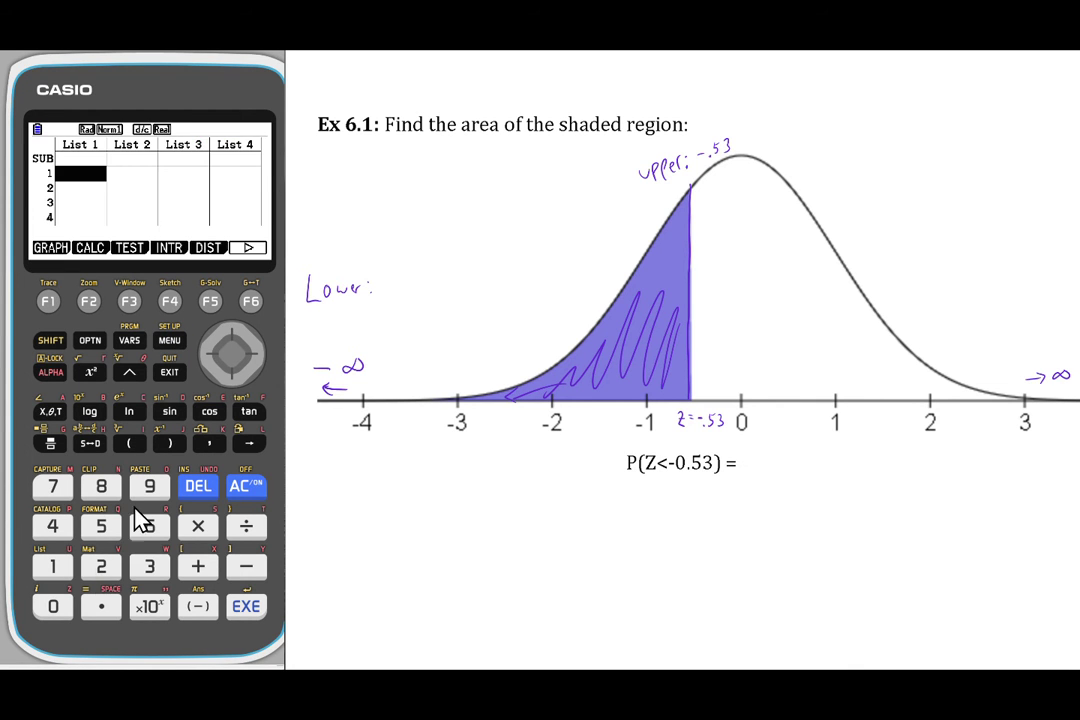
left_click(211, 303)
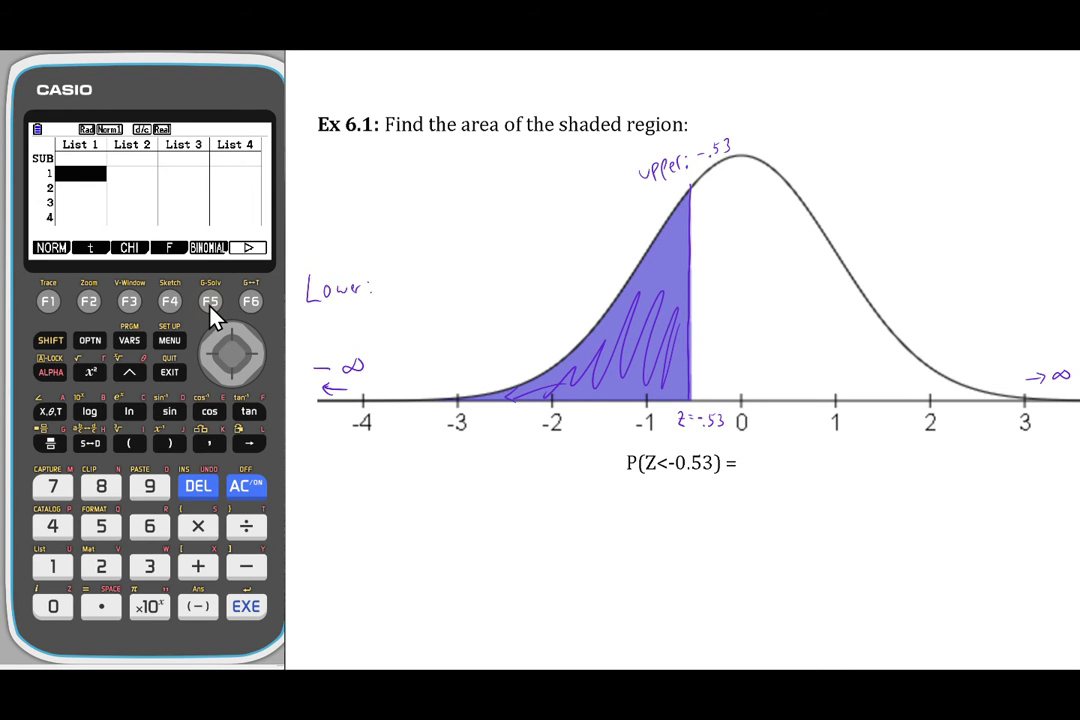
left_click(48, 302)
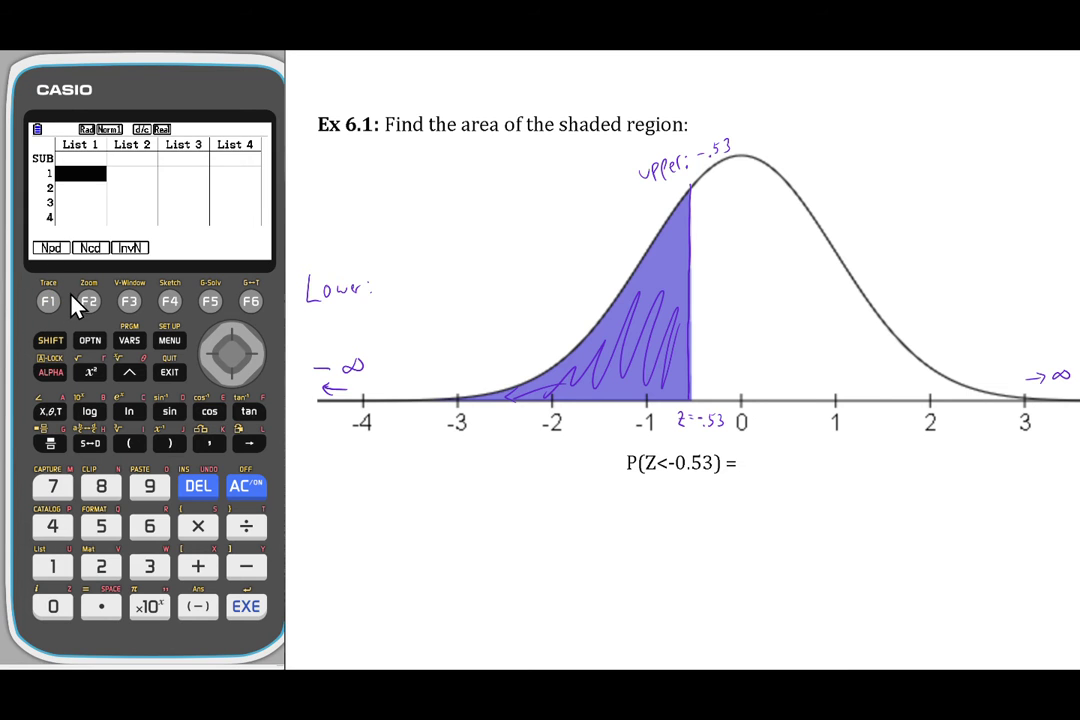
left_click(89, 303)
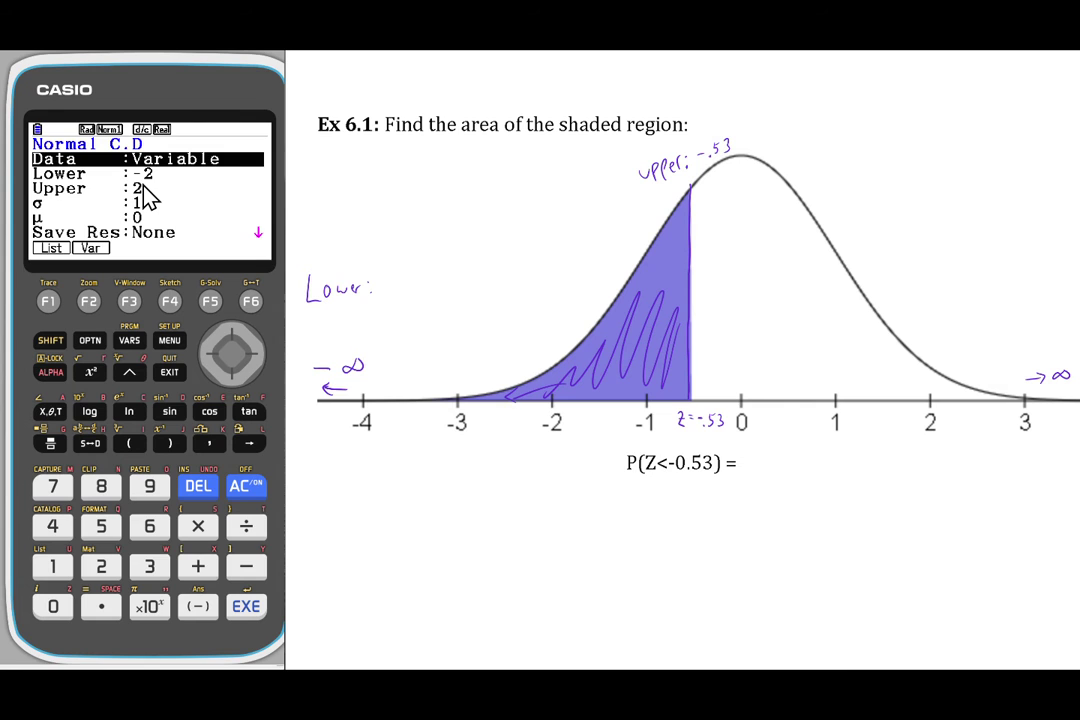
Set the Lower bound to -1×10^99 and handwrite -10^99 under the "Lower:" label on the graph
left_click(232, 381)
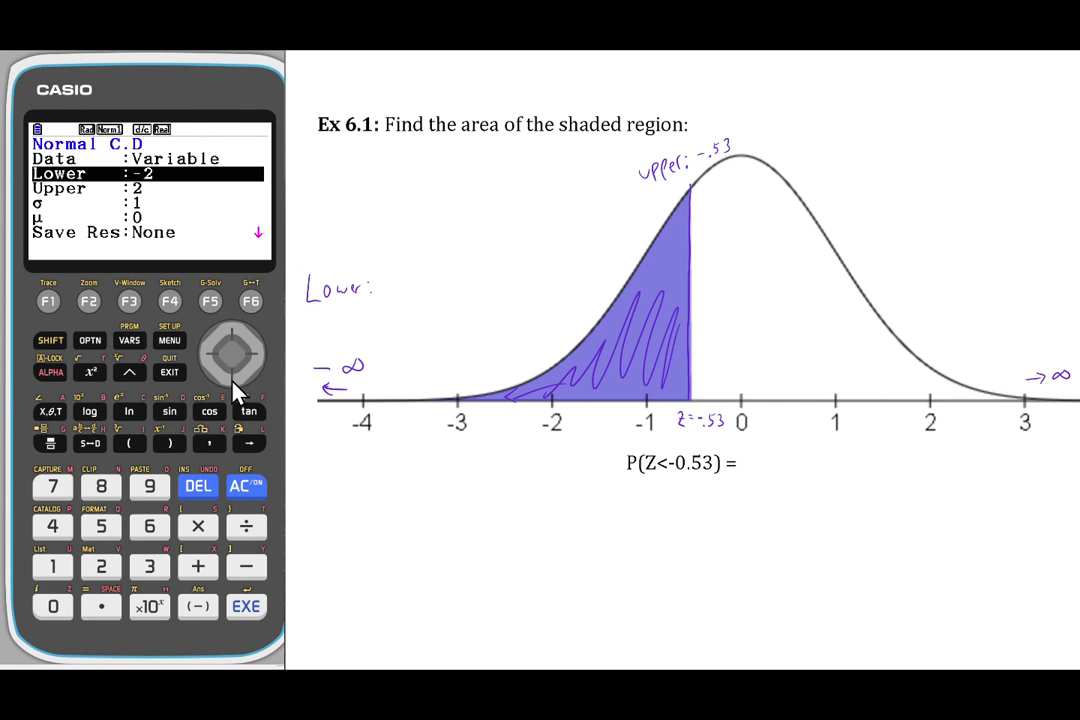
left_click(198, 607)
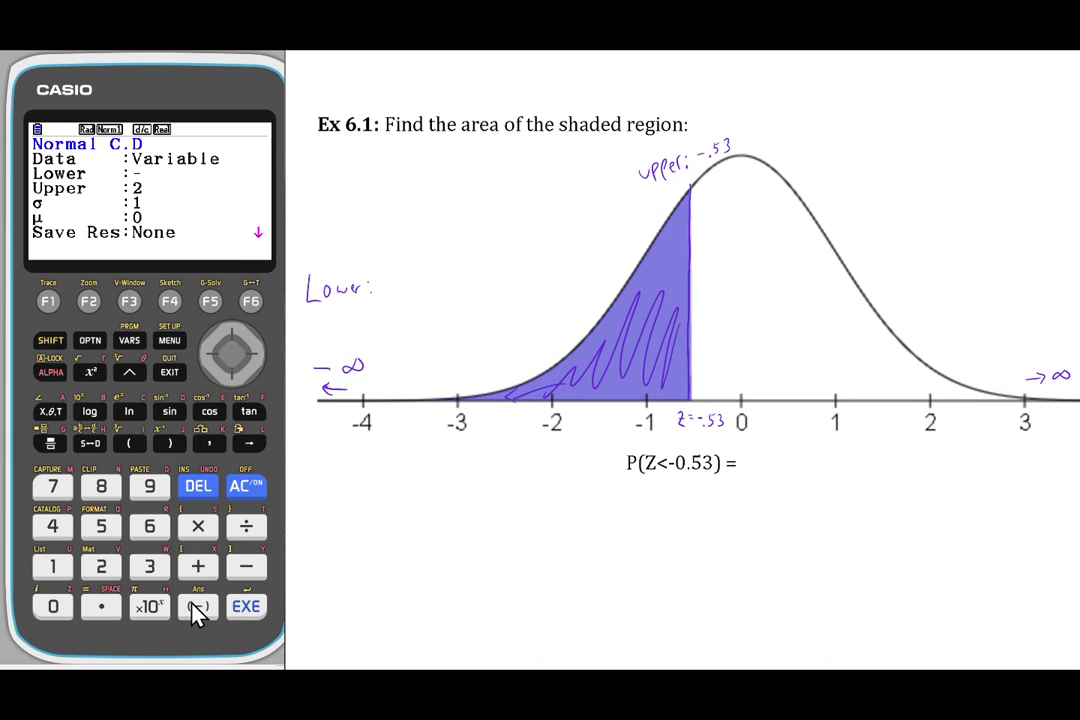
left_click(155, 614)
left_click(155, 490)
left_click(157, 496)
mouse_move(321, 337)
left_mouse_down()
mouse_move(346, 344)
mouse_move(375, 327)
left_mouse_up()
left_click(371, 323)
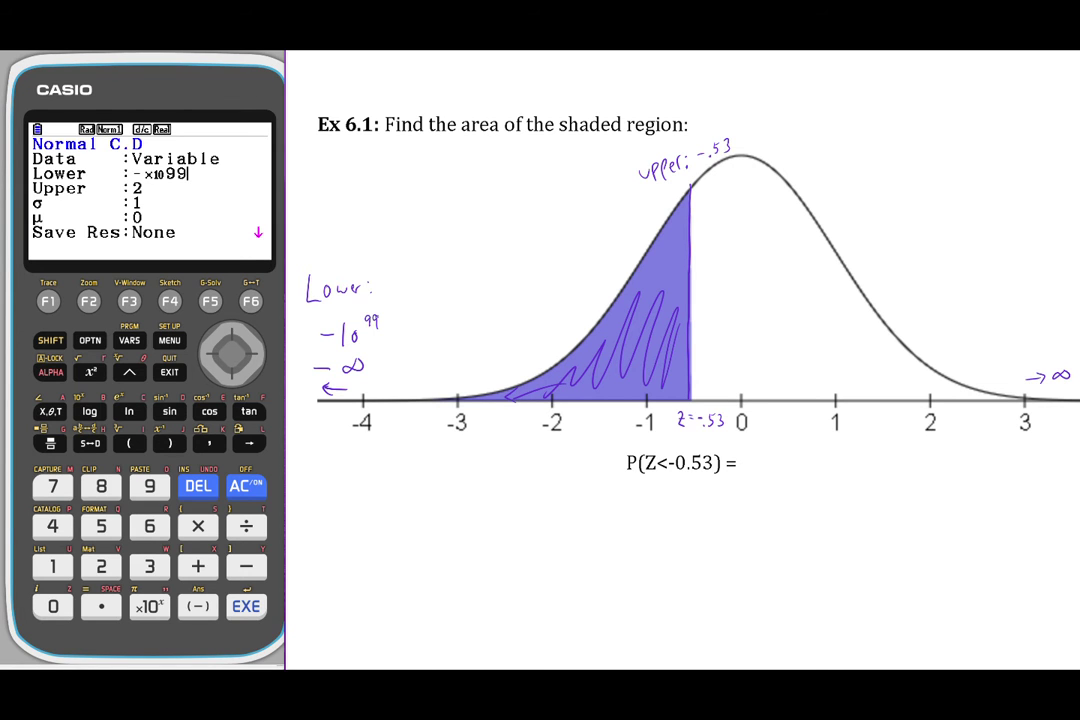
left_click(224, 383)
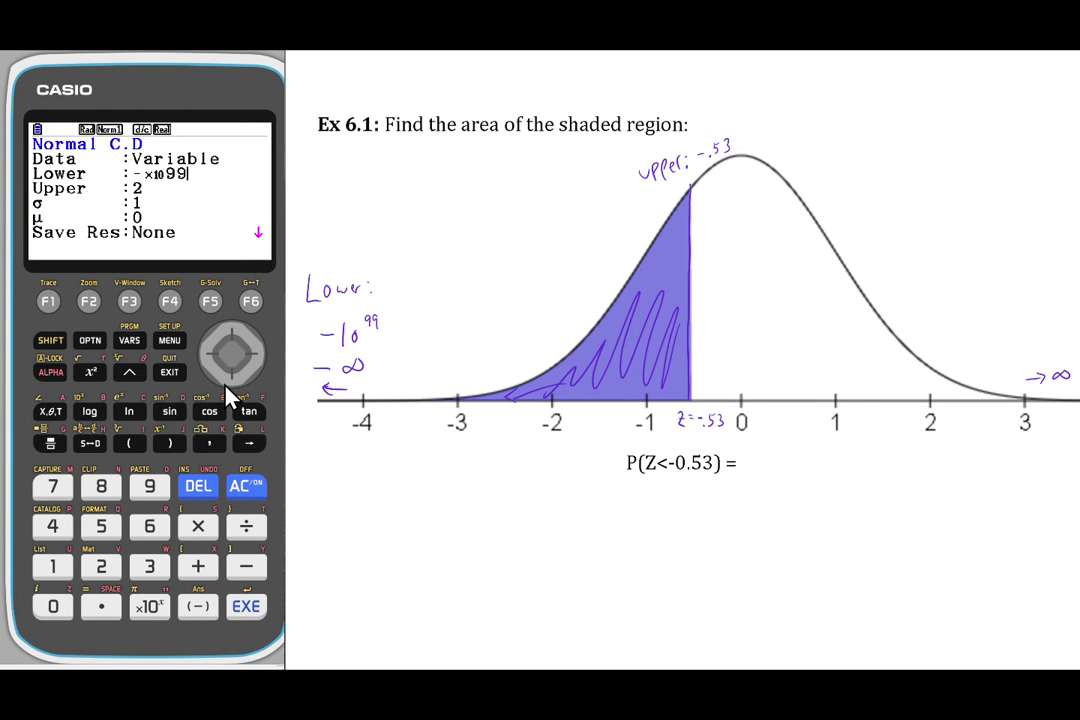
left_click(246, 607)
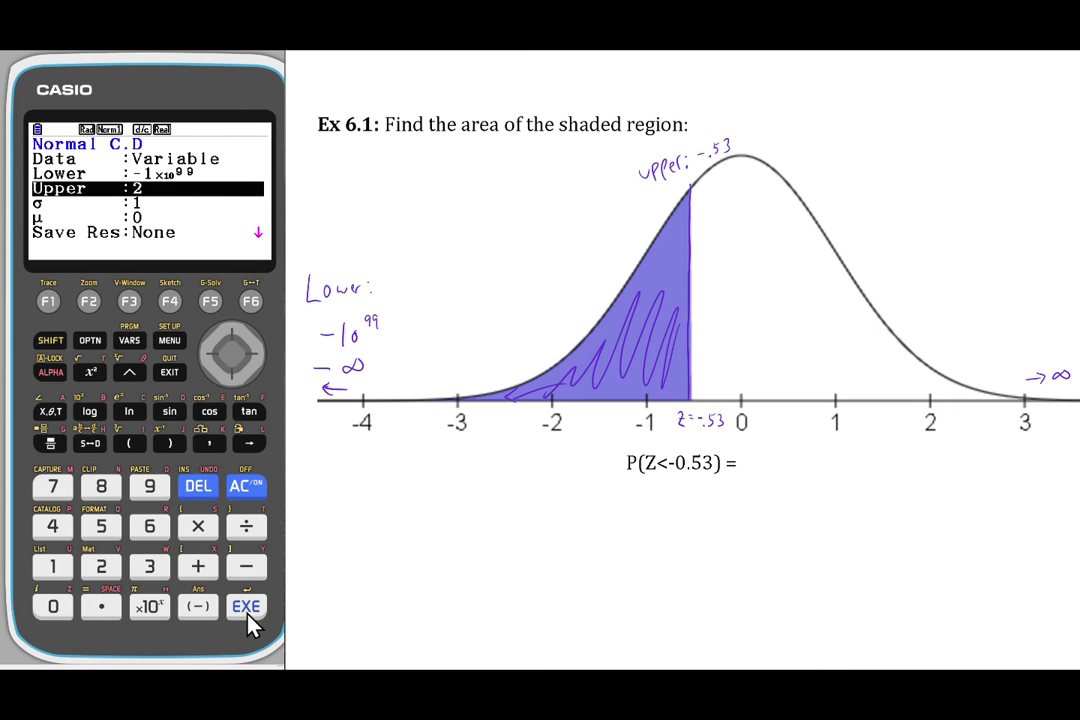
Set the Upper bound to -0.53 and calculate the cumulative normal probability
left_click(211, 612)
left_click(100, 607)
left_click(106, 528)
left_click(148, 567)
left_click(234, 381)
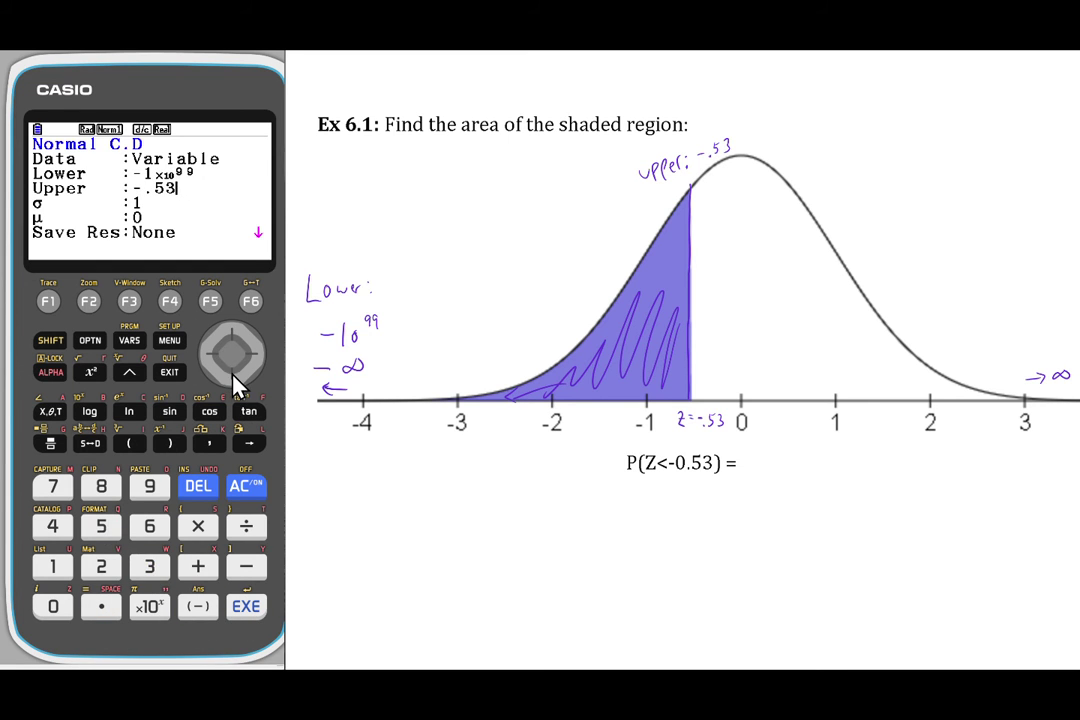
left_click(244, 607)
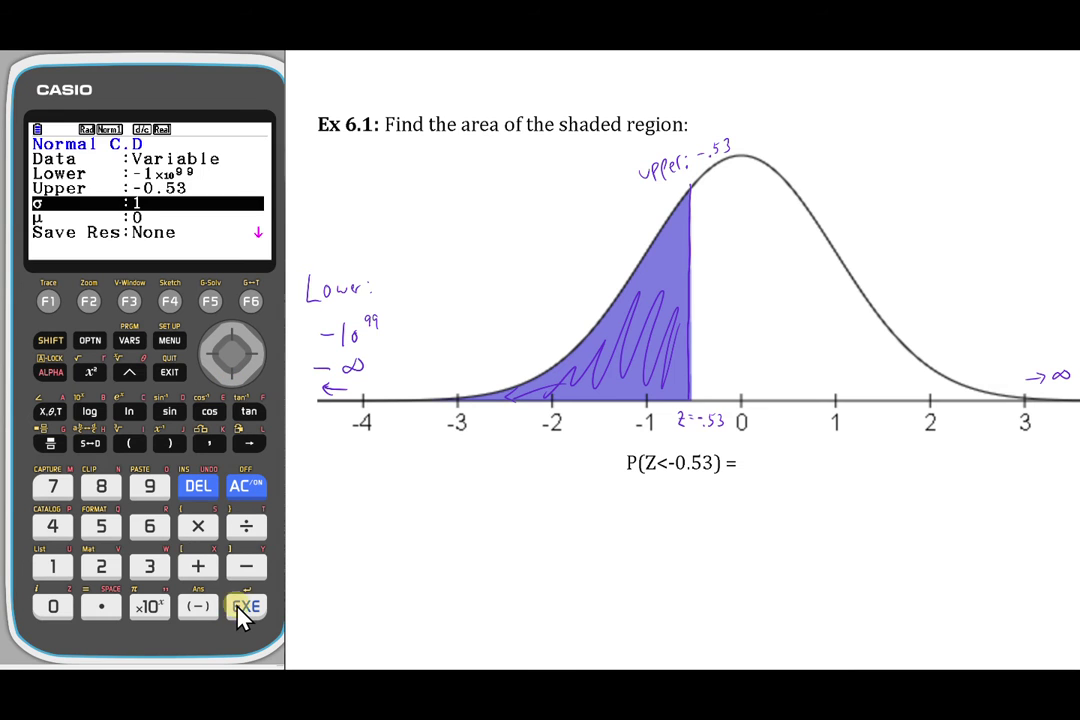
left_click(238, 607)
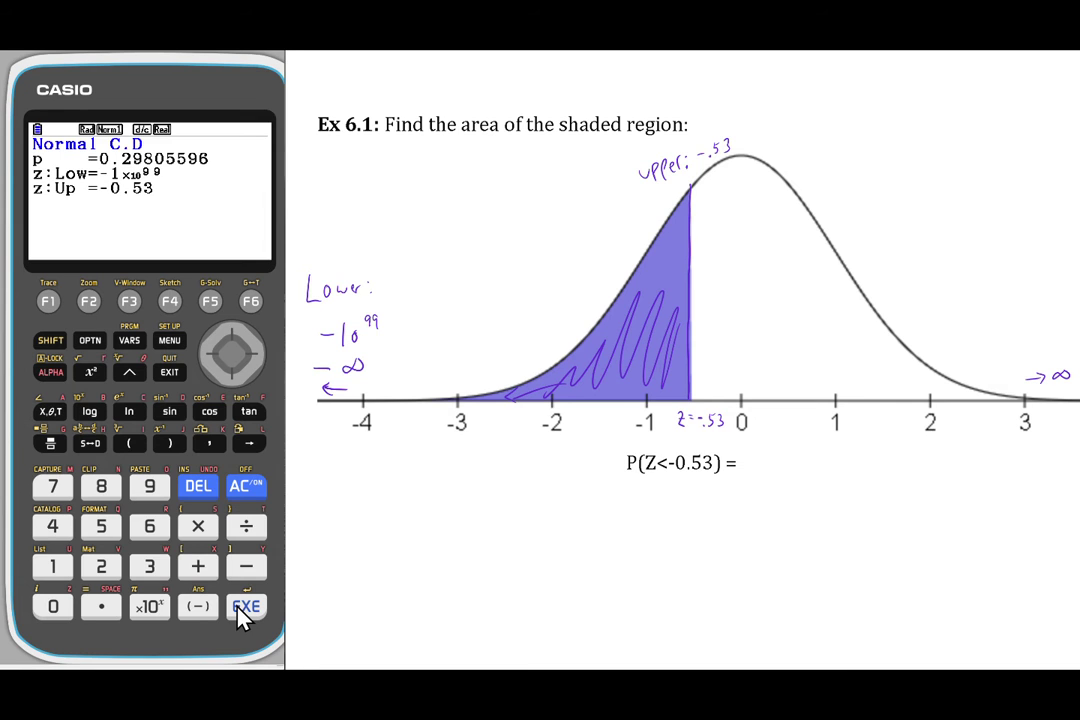
Handwrite .2981 as the answer for P(Z<-0.53) and note "Area = Probability" under the underlined word "area" in Ex 6.1
left_click(755, 472)
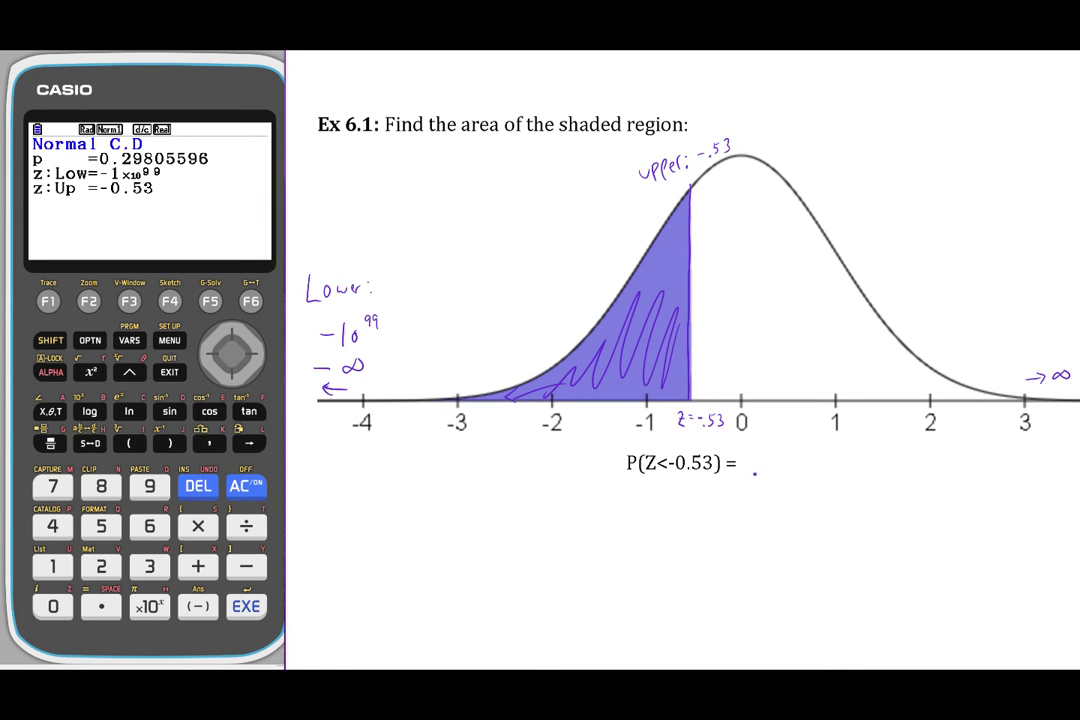
mouse_move(765, 459)
left_mouse_down()
mouse_move(781, 473)
mouse_move(812, 471)
left_mouse_up()
left_click_drag(460, 142, 497, 141)
left_click(500, 144)
mouse_move(341, 175)
left_mouse_down()
mouse_move(346, 156)
mouse_move(352, 175)
mouse_move(364, 163)
left_mouse_up()
mouse_move(368, 168)
left_mouse_down()
mouse_move(404, 157)
mouse_move(437, 170)
mouse_move(433, 158)
mouse_move(429, 172)
mouse_move(432, 158)
mouse_move(440, 171)
mouse_move(480, 168)
left_mouse_up()
left_click_drag(484, 163, 511, 175)
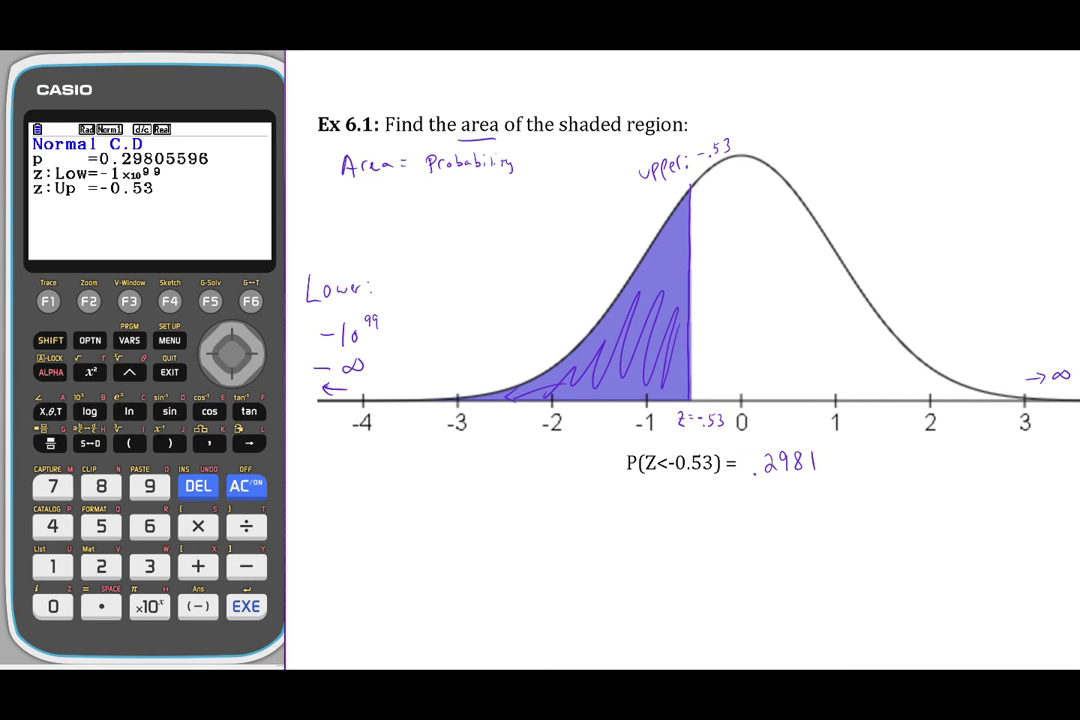
left_click_drag(620, 480, 712, 467)
Handwrite "Find the Prob that a X is more than 1.25" beneath the heading of Ex 6.2
scroll(600, 523, "down", 3)
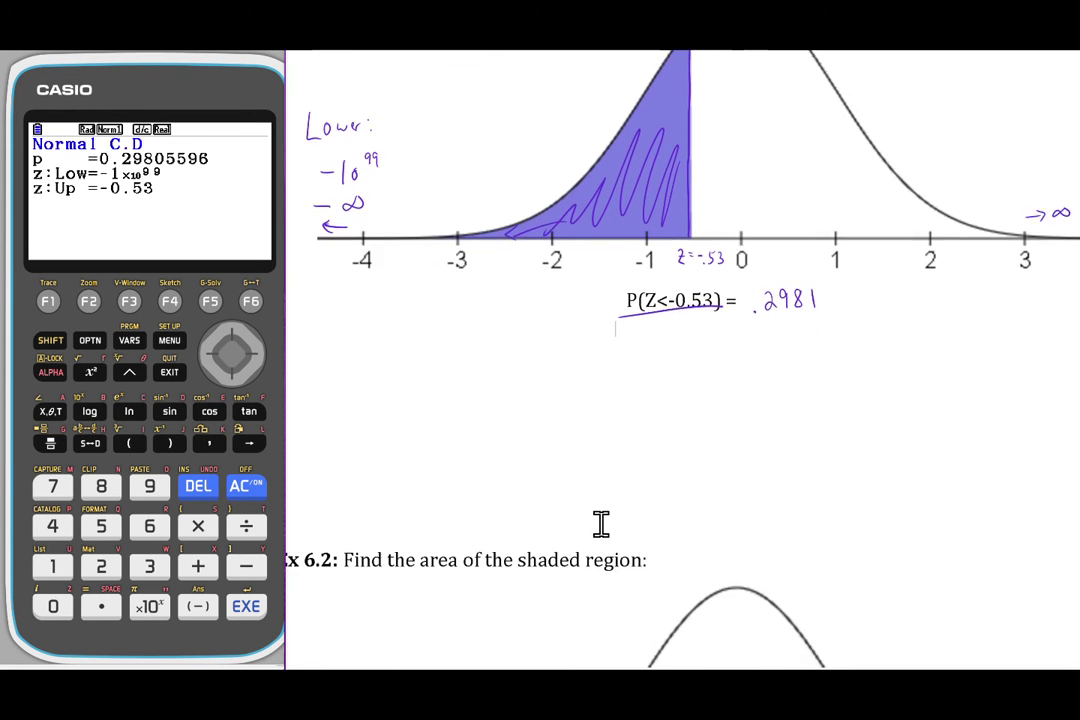
scroll(600, 523, "down", 4)
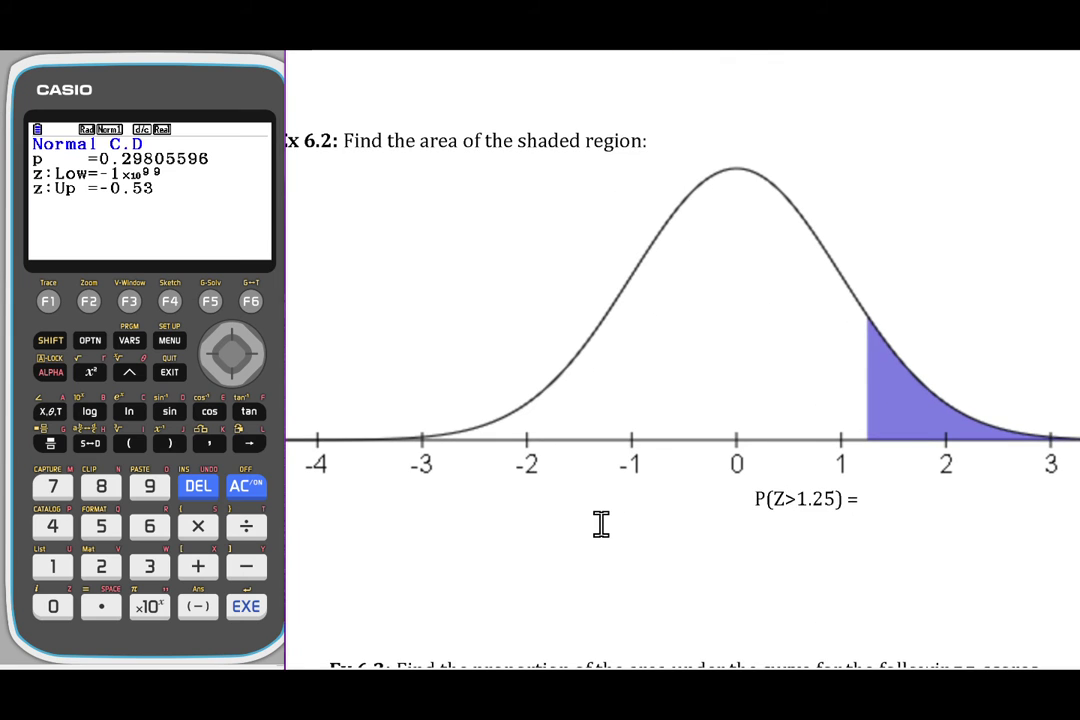
scroll(601, 524, "up", 1)
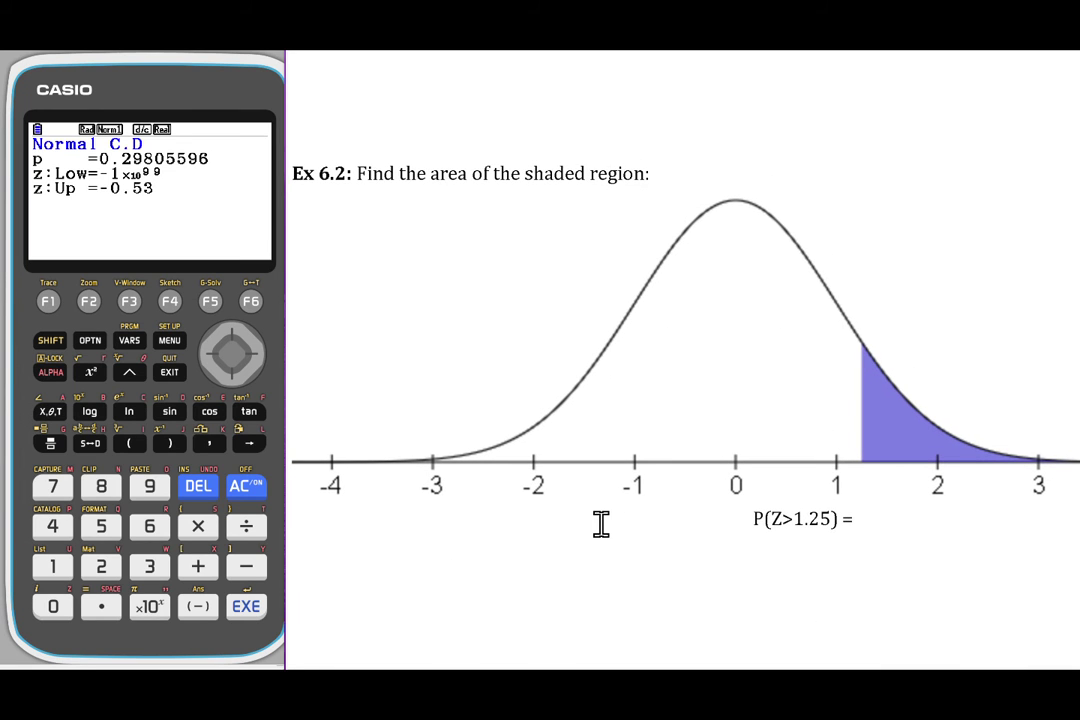
left_click_drag(309, 198, 309, 228)
mouse_move(309, 200)
left_mouse_down()
mouse_move(323, 198)
mouse_move(320, 212)
left_mouse_up()
mouse_move(330, 210)
left_mouse_down()
mouse_move(330, 225)
mouse_move(393, 220)
left_mouse_up()
left_click_drag(386, 207, 420, 217)
left_click_drag(442, 200, 443, 221)
left_click_drag(442, 200, 460, 210)
left_click_drag(466, 209, 478, 213)
mouse_move(312, 242)
left_mouse_down()
mouse_move(313, 261)
mouse_move(318, 249)
left_mouse_up()
mouse_move(320, 241)
left_mouse_down()
mouse_move(328, 261)
mouse_move(350, 259)
left_mouse_up()
left_click_drag(342, 248, 356, 247)
left_click_drag(392, 248, 432, 258)
mouse_move(434, 241)
left_mouse_down()
mouse_move(422, 257)
mouse_move(463, 255)
left_mouse_up()
left_click_drag(475, 244, 470, 255)
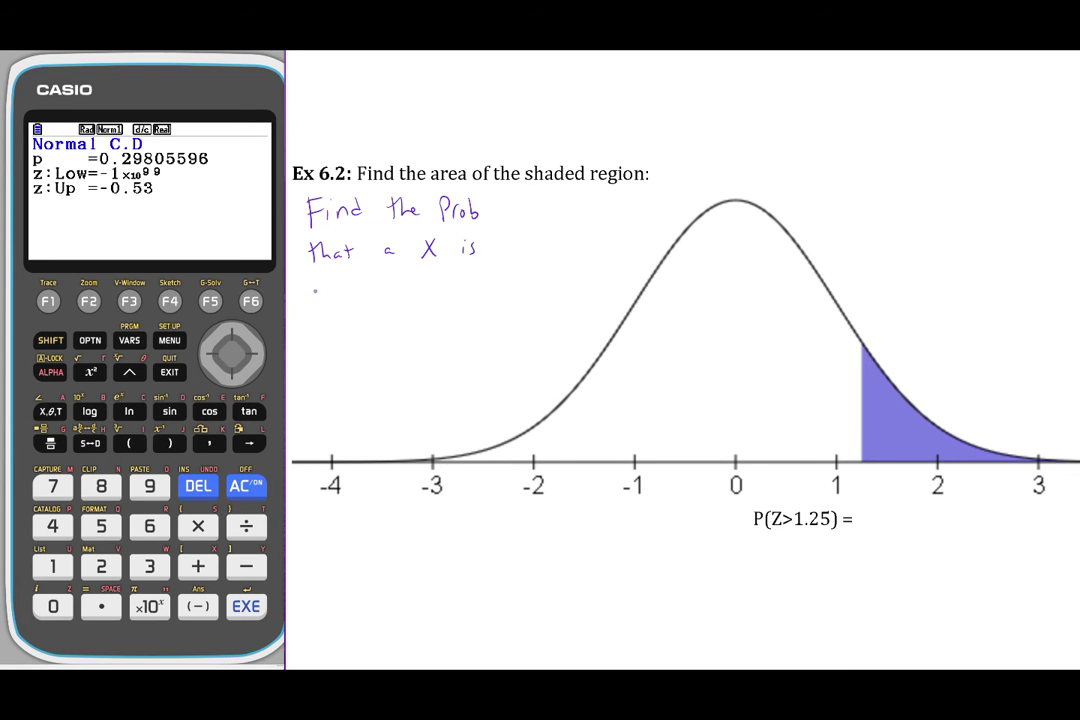
mouse_move(314, 301)
left_mouse_down()
mouse_move(318, 291)
mouse_move(328, 301)
left_mouse_up()
left_click_drag(336, 293, 349, 292)
left_click_drag(350, 296, 381, 299)
left_click_drag(375, 291, 406, 297)
left_click_drag(408, 293, 466, 295)
left_click(444, 294)
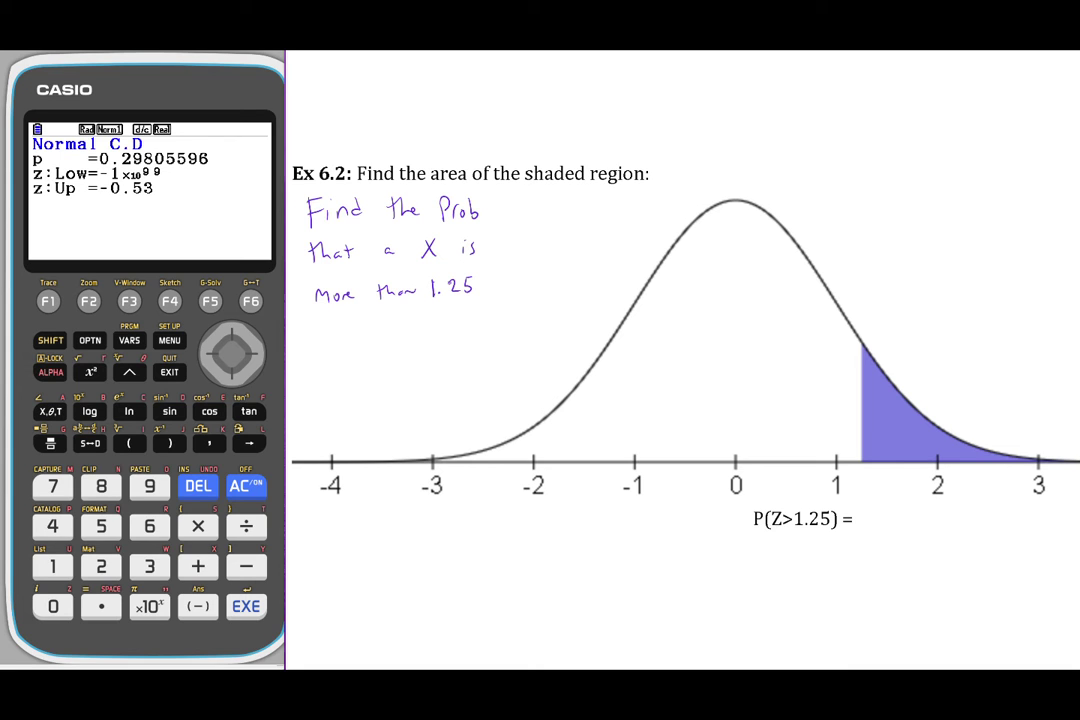
Trace the shaded region's left boundary, draw an arrow pointing right inside it, and underline P(Z>1.25)
mouse_move(861, 345)
left_mouse_down()
mouse_move(861, 466)
mouse_move(917, 434)
left_mouse_up()
left_click(865, 468)
left_click_drag(760, 540, 822, 538)
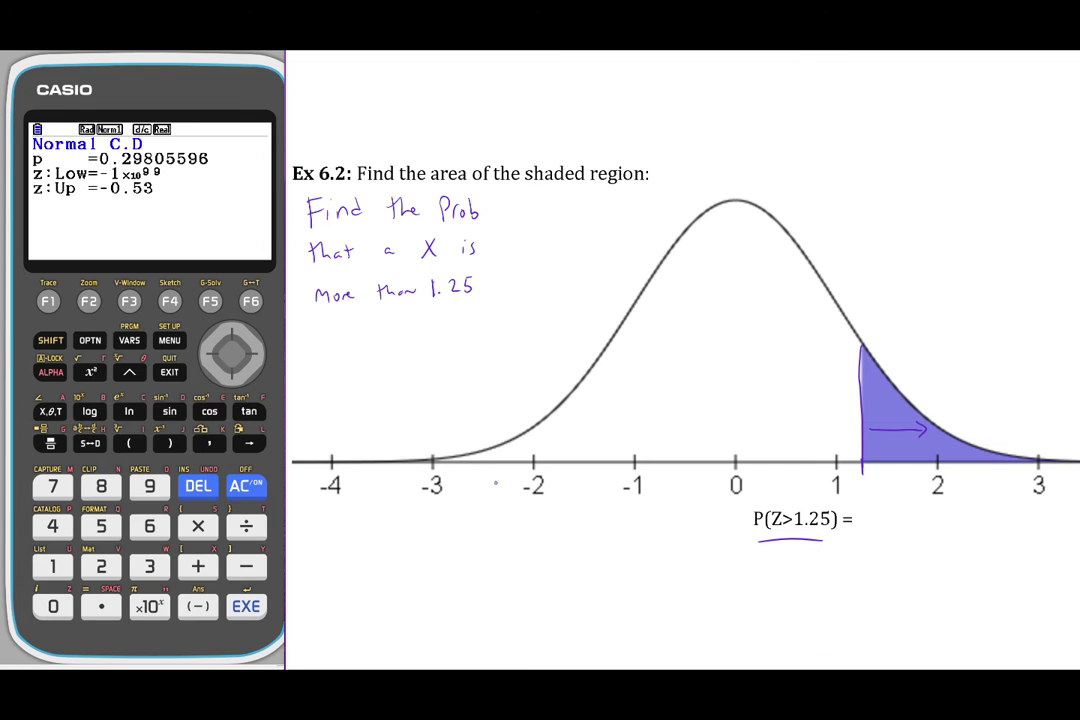
Annotate the graph with L: -1.25 and U: ∞, 10^99, and set the Normal C.D Lower bound to 1.25
left_click(177, 371)
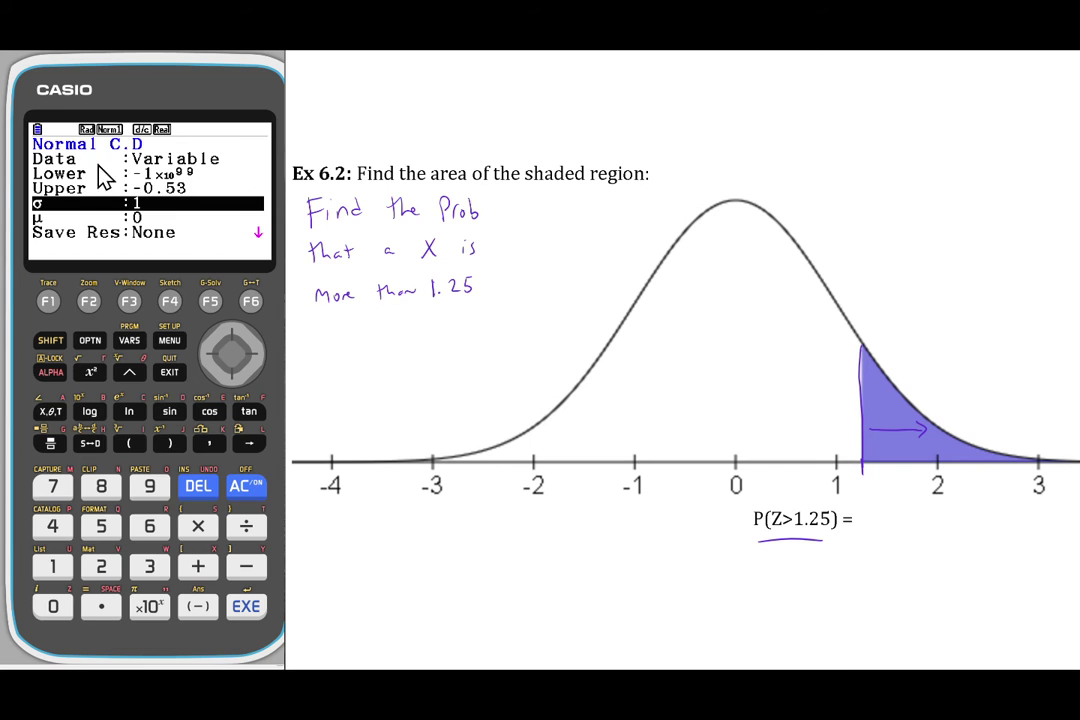
left_click(236, 339)
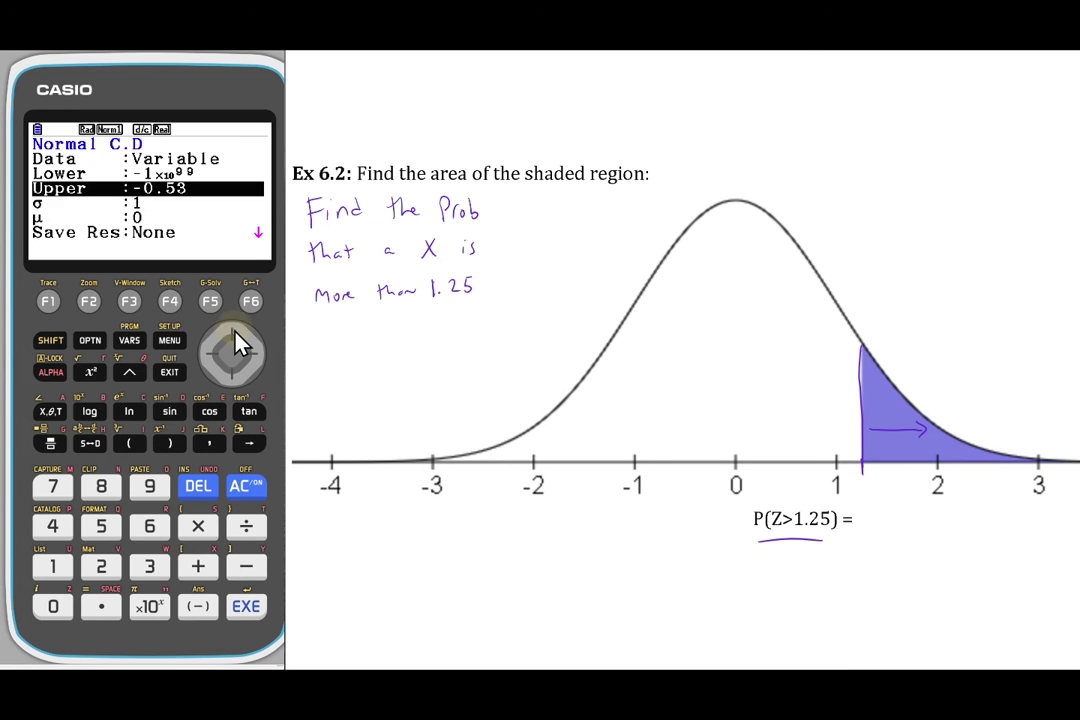
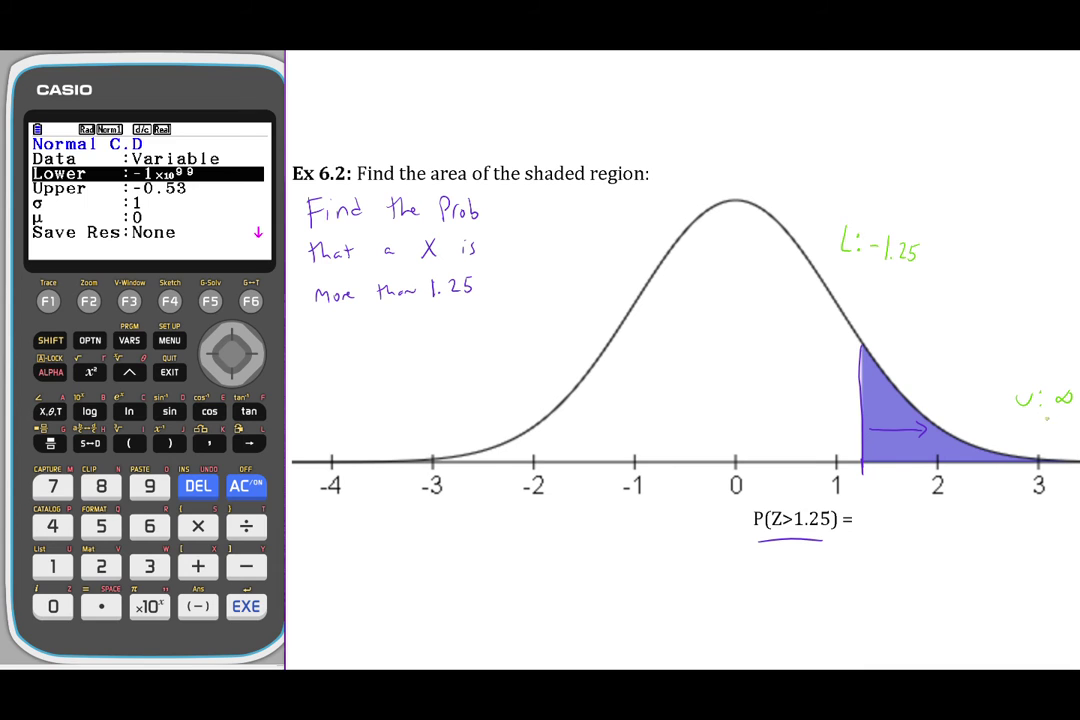
mouse_move(1031, 424)
left_mouse_down()
mouse_move(1032, 438)
mouse_move(1040, 426)
mouse_move(1052, 439)
mouse_move(1042, 432)
mouse_move(1030, 451)
mouse_move(1039, 438)
left_mouse_up()
left_click(53, 566)
left_click(101, 606)
left_click(101, 566)
left_click(101, 526)
left_click(246, 606)
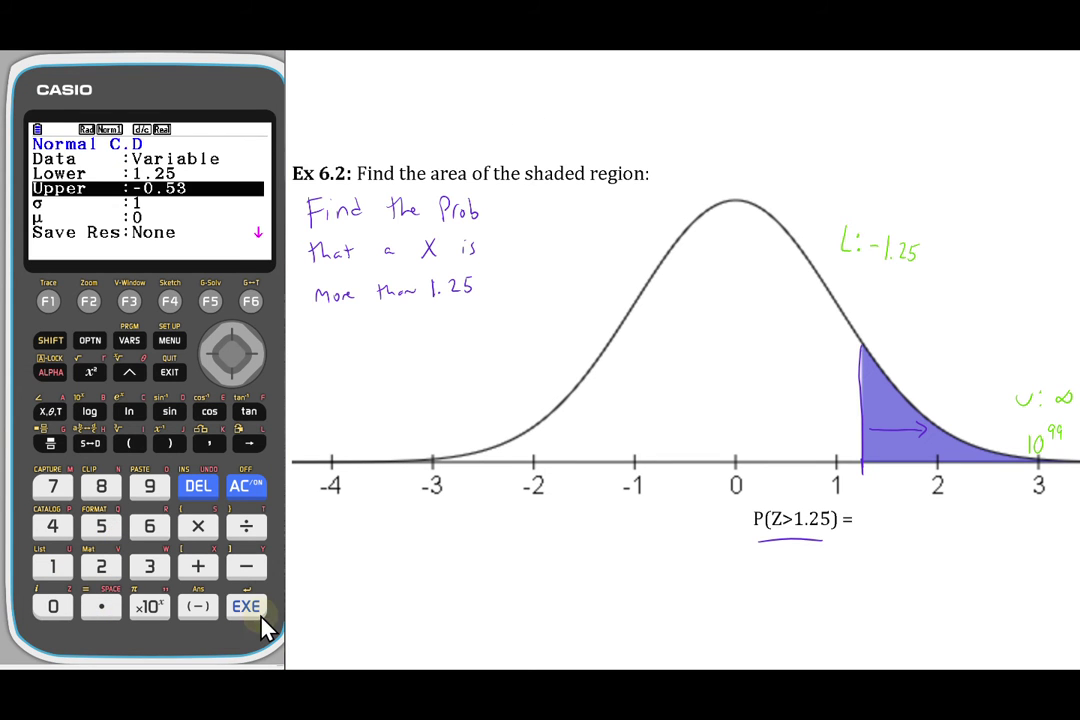
Set the Upper bound to 1×10^99 and calculate the probability for P(Z>1.25)
left_click(148, 606)
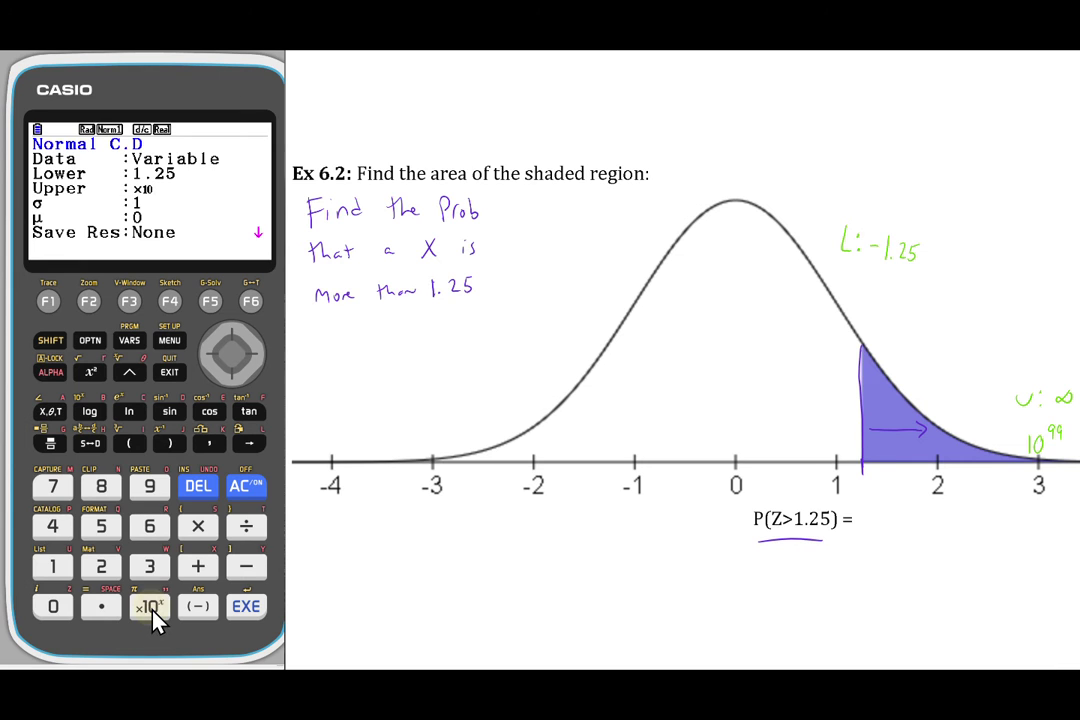
left_click(150, 488)
left_click(150, 488)
left_click(248, 610)
left_click(248, 608)
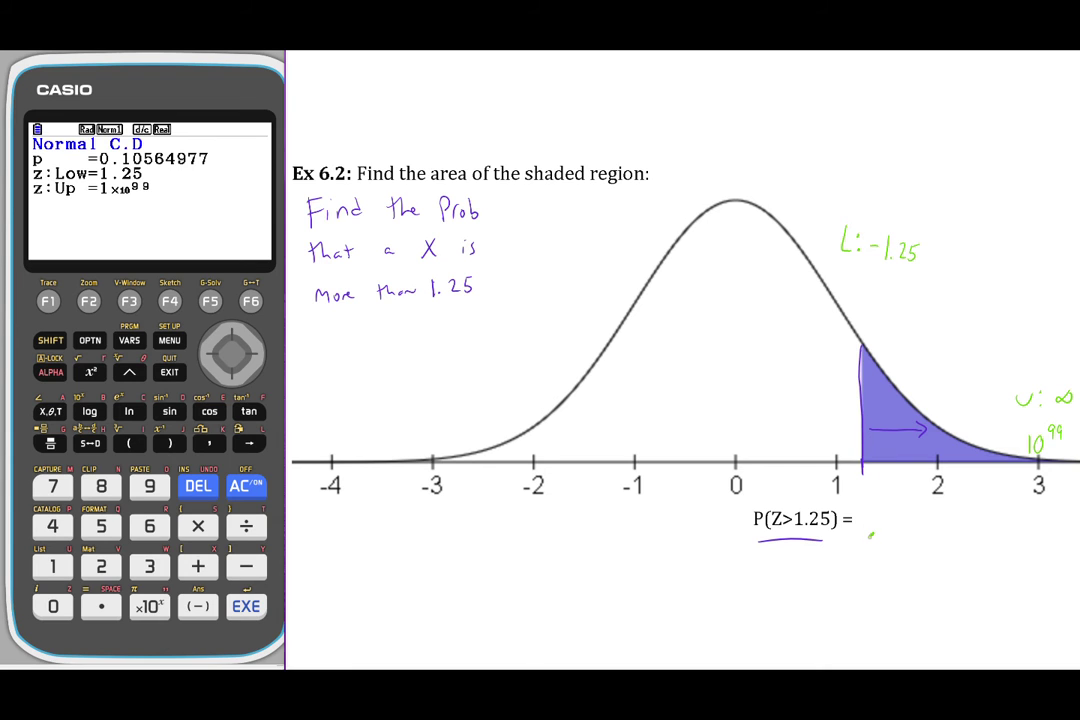
Write .1056 as the answer for P(Z>1.25) and correct the lower-bound note to L: 1.25, underlining both
mouse_move(885, 518)
left_mouse_down()
mouse_move(884, 535)
mouse_move(906, 519)
mouse_move(919, 531)
mouse_move(935, 523)
left_mouse_up()
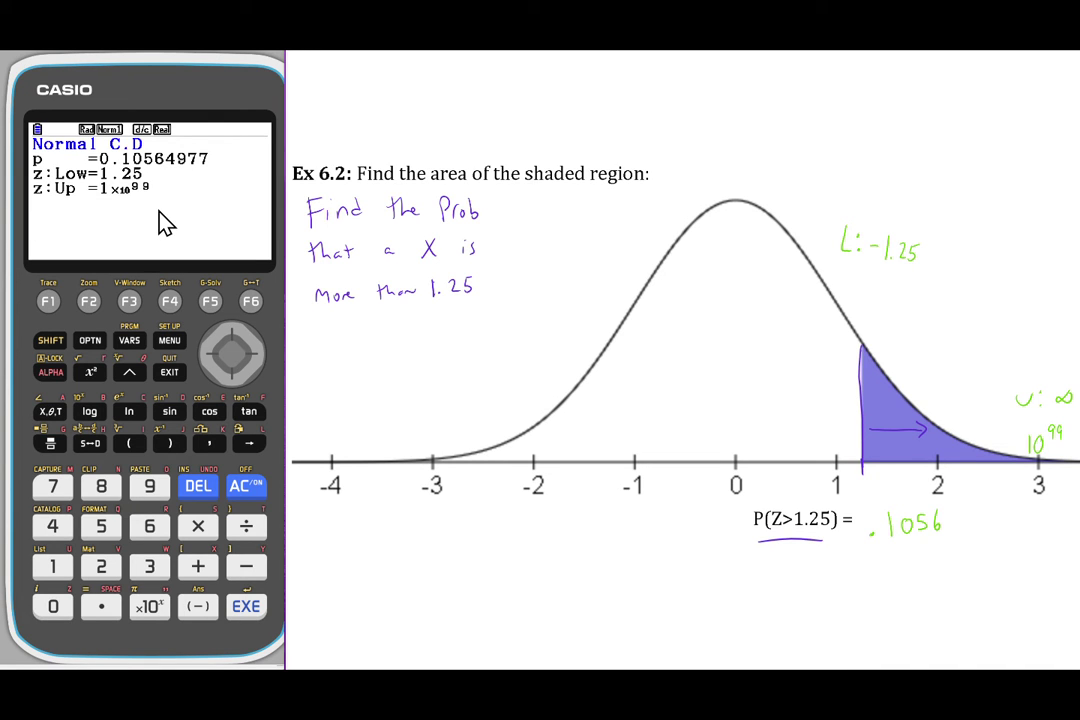
left_click_drag(857, 250, 869, 249)
left_click_drag(840, 266, 844, 263)
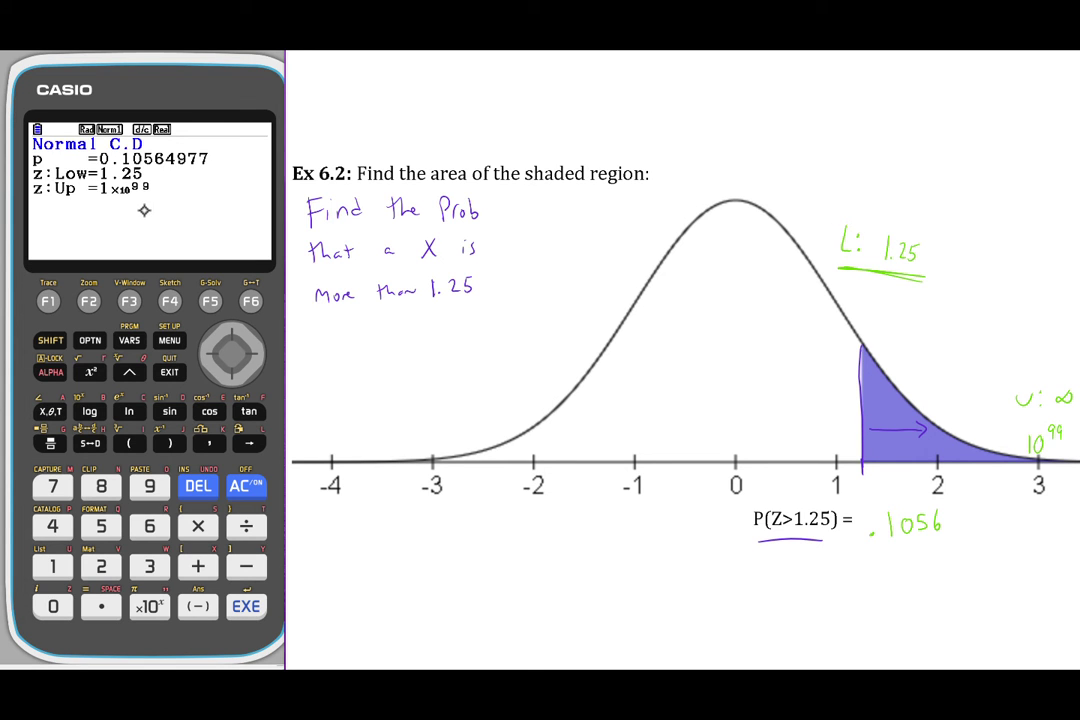
left_click_drag(1050, 437, 1056, 442)
left_click_drag(884, 549, 945, 543)
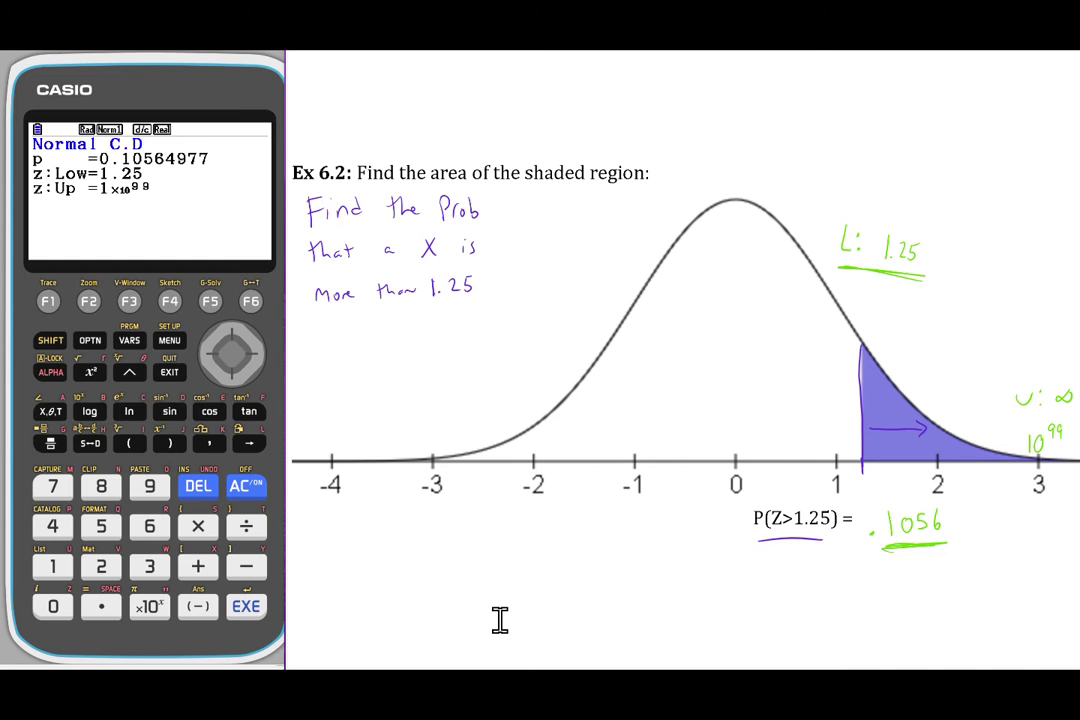
Highlight the word "left" in purple in parts a, b and c of Ex 6.3
scroll(500, 620, "down", 10)
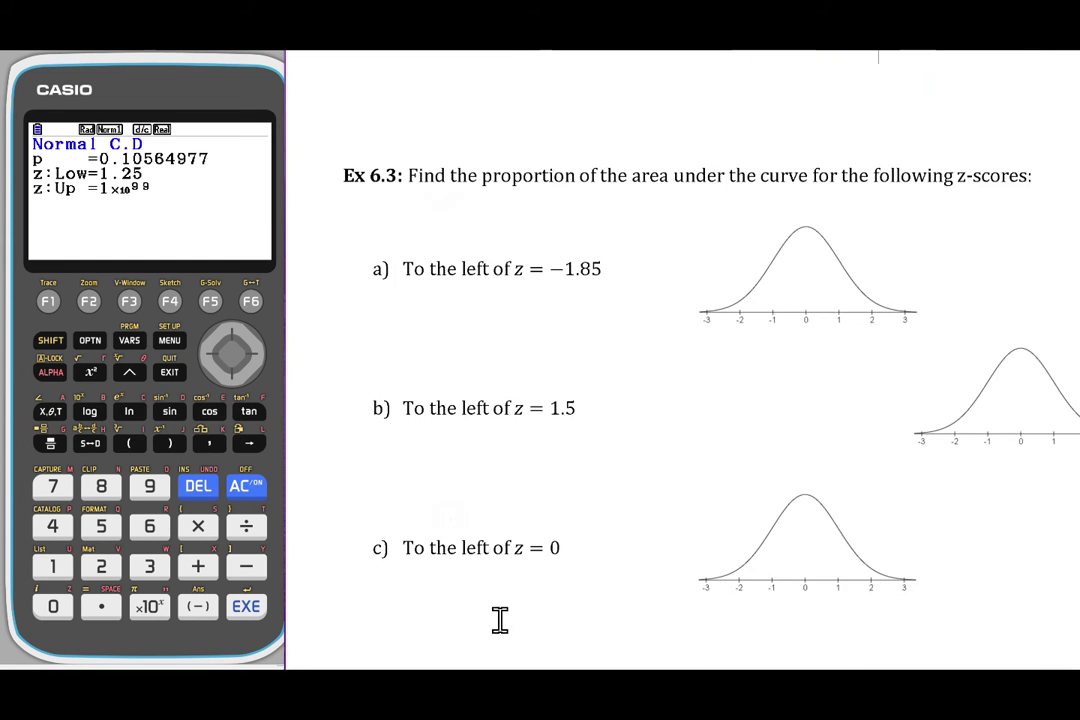
scroll(500, 620, "right", 2)
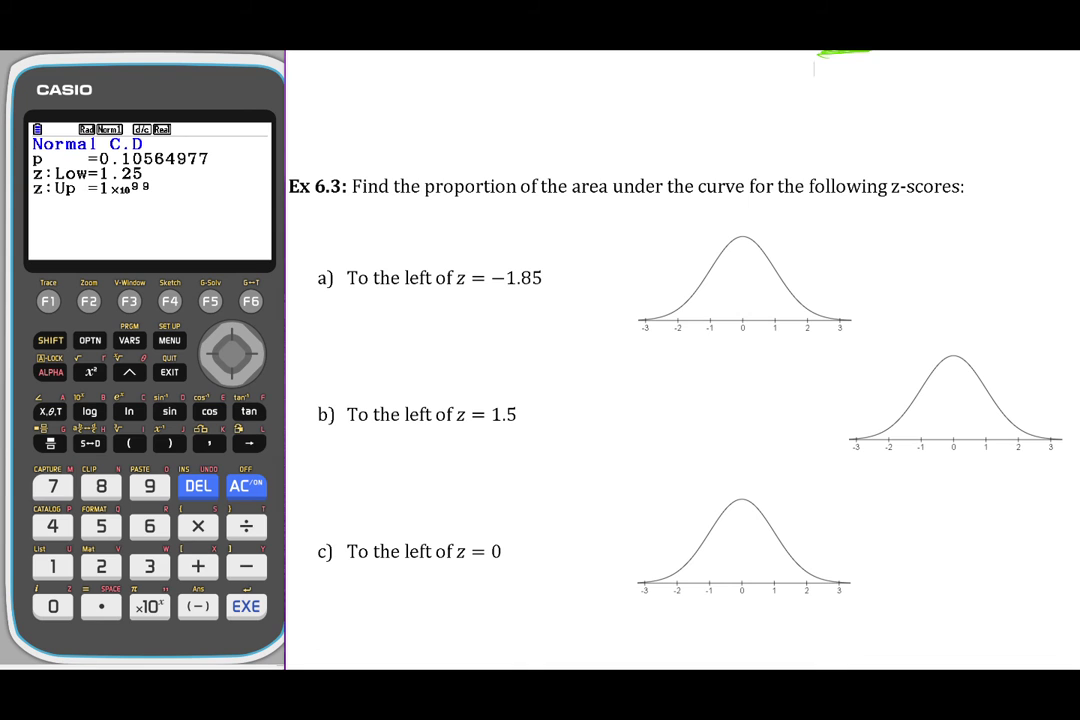
left_click(545, 188)
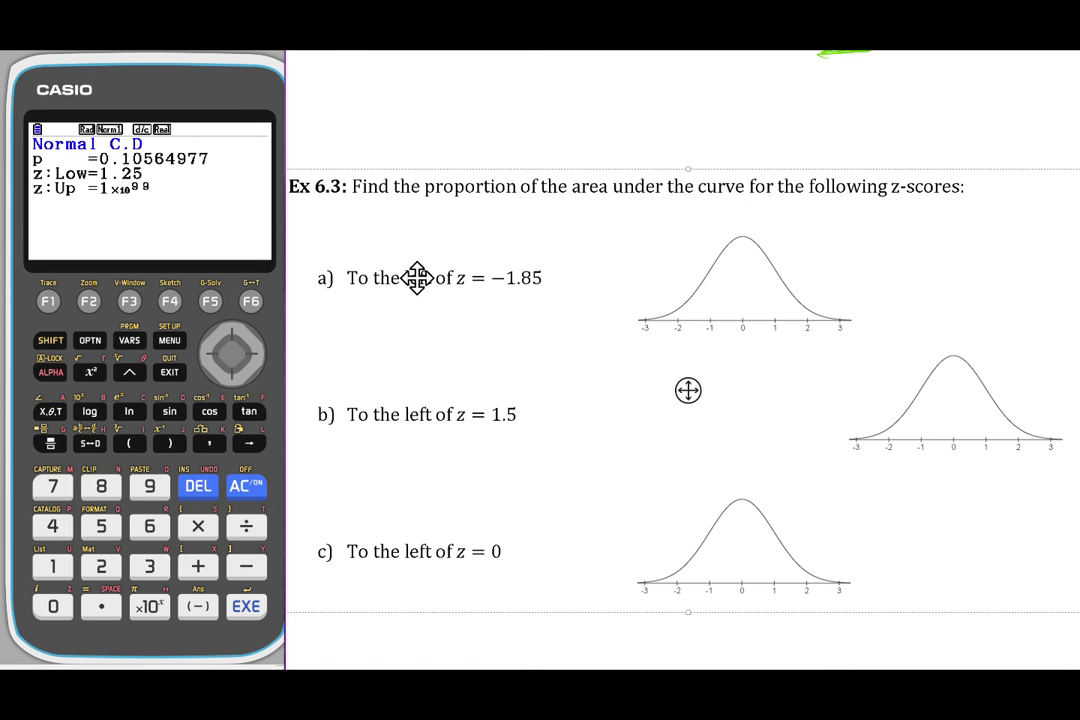
left_click_drag(411, 281, 436, 277)
left_click_drag(404, 414, 436, 414)
left_click_drag(400, 551, 436, 551)
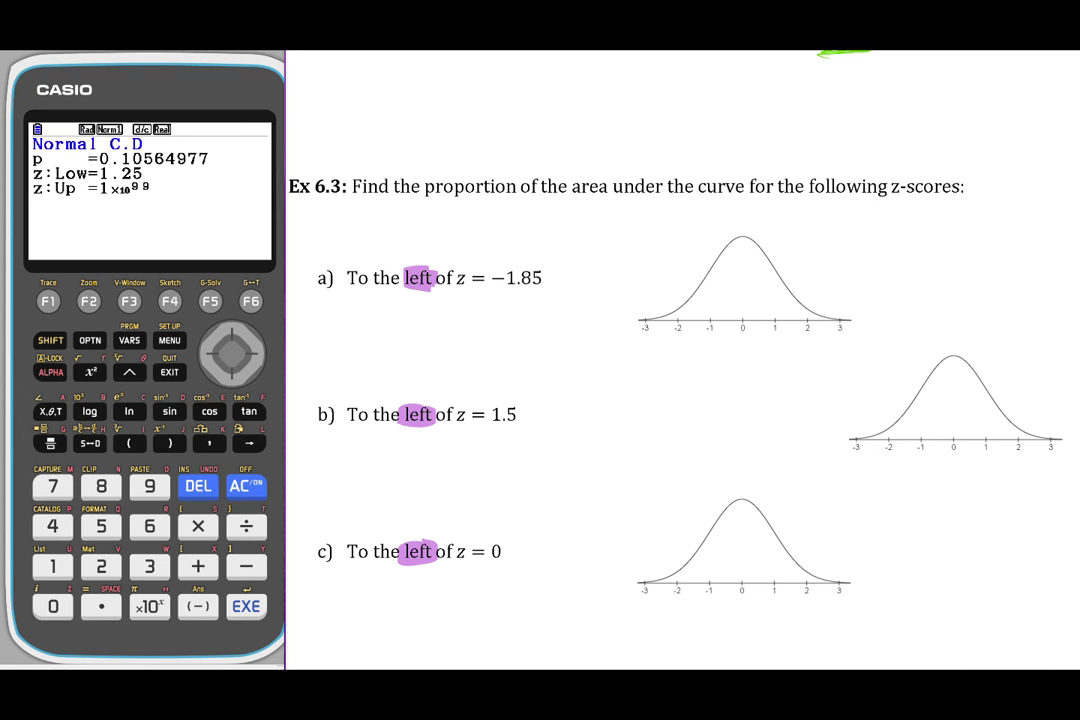
scroll(752, 341, "down", 1)
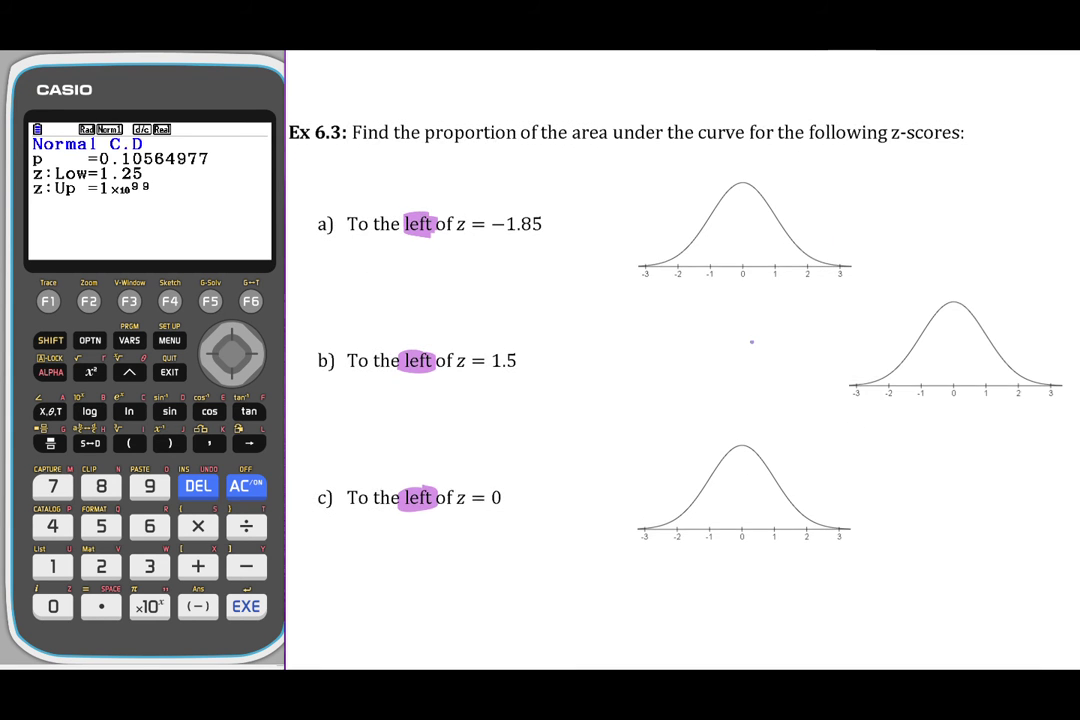